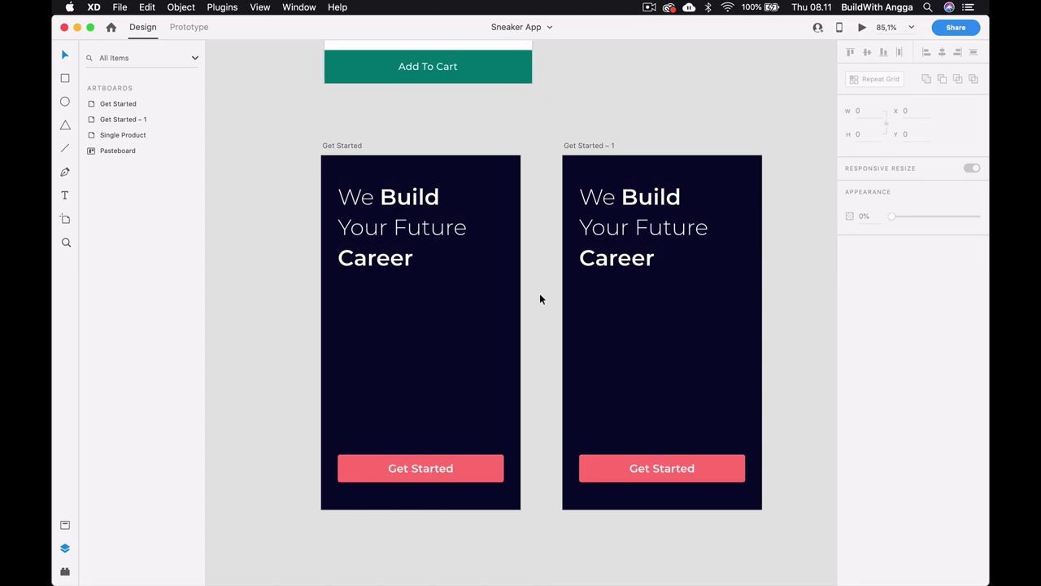
pyautogui.hscroll(2, 539, 295)
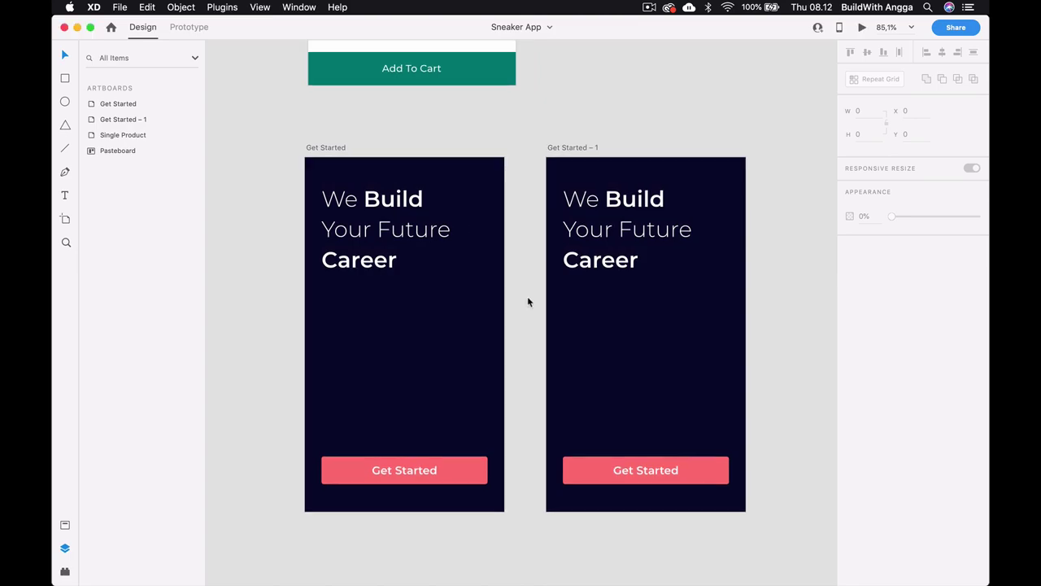
pyautogui.hscroll(-2, 527, 302)
pyautogui.hscroll(2, 527, 301)
pyautogui.hscroll(1, 527, 302)
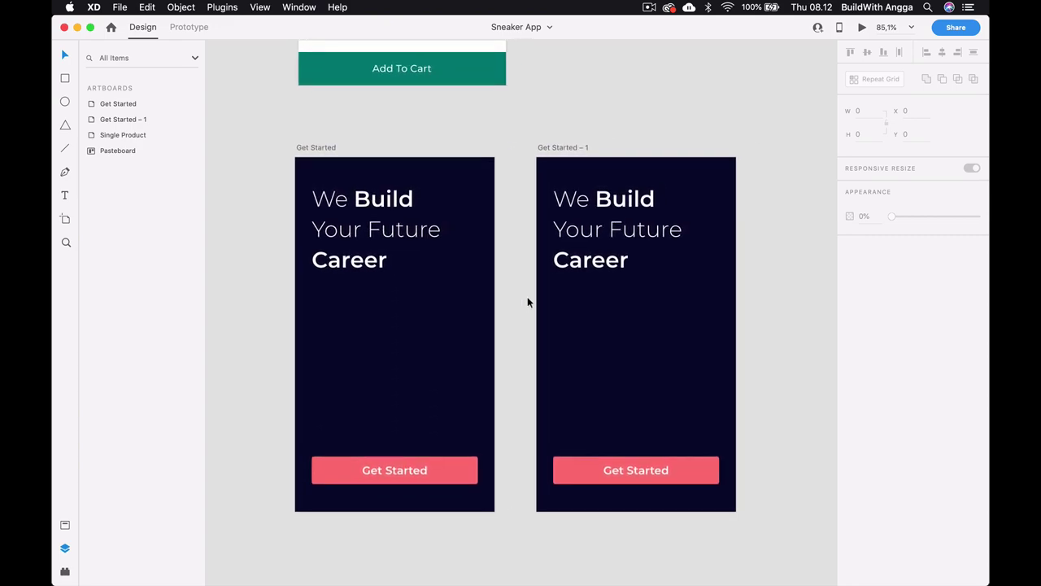
pyautogui.click(598, 237)
pyautogui.click(523, 236)
pyautogui.click(567, 229)
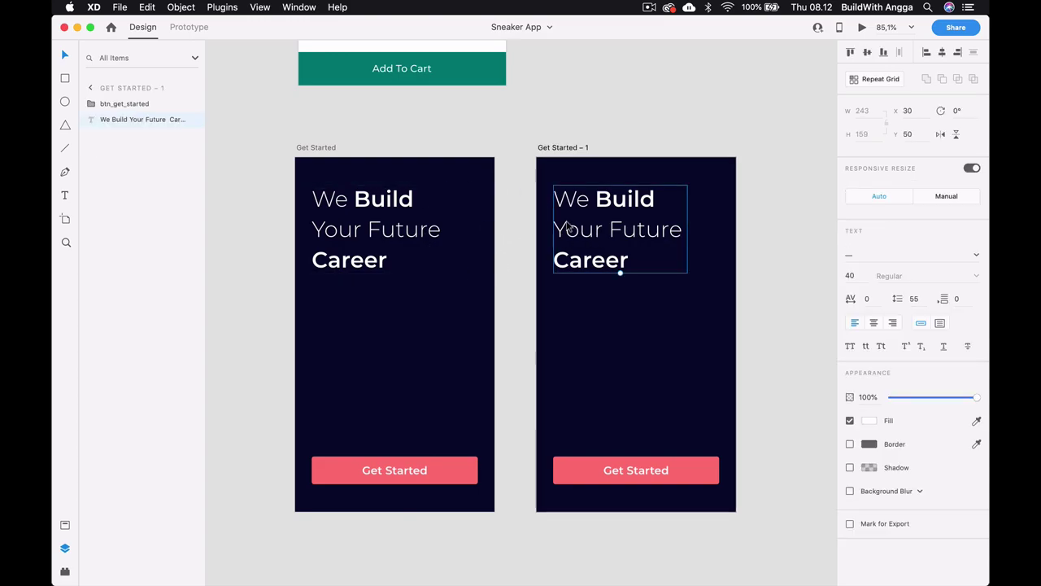
pyautogui.click(523, 249)
pyautogui.click(599, 221)
# Group the headline text and the Get Started button on the Get Started artboard.
pyautogui.click(360, 210)
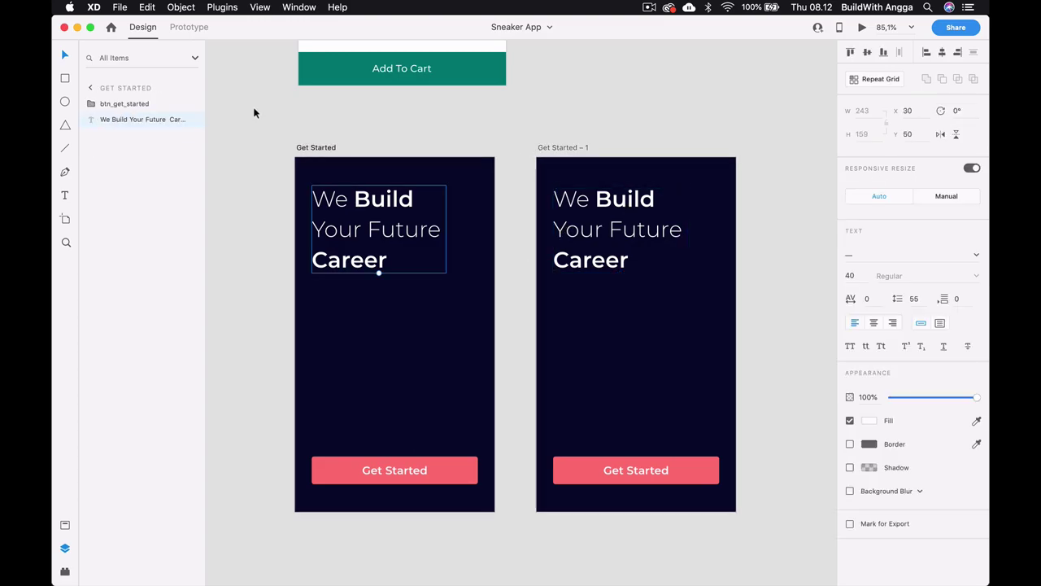
pyautogui.keyDown('shift'); pyautogui.click(370, 475); pyautogui.keyUp('shift')
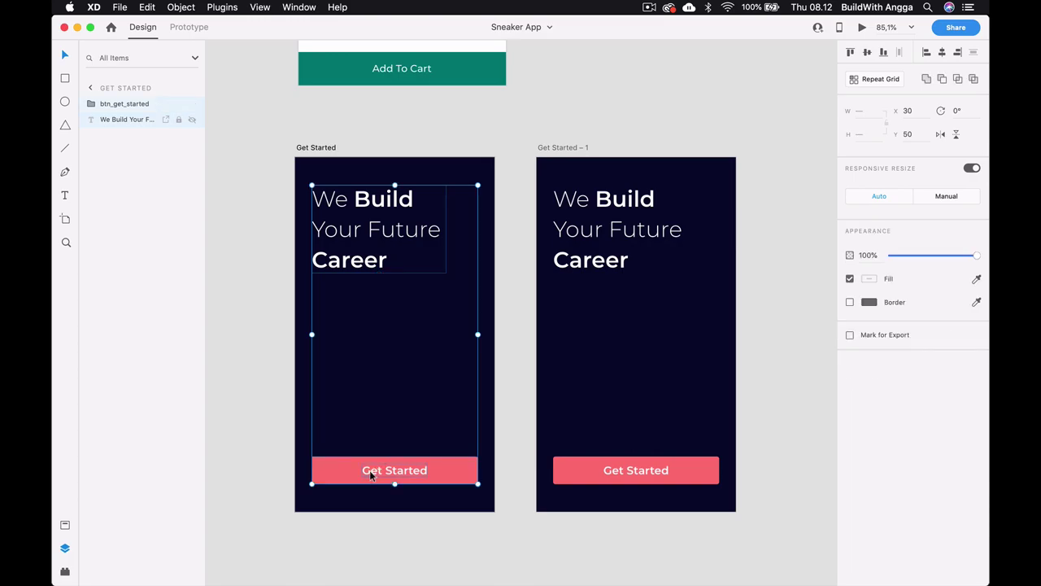
pyautogui.press('super+g')
pyautogui.click(534, 163)
pyautogui.click(594, 236)
pyautogui.click(510, 257)
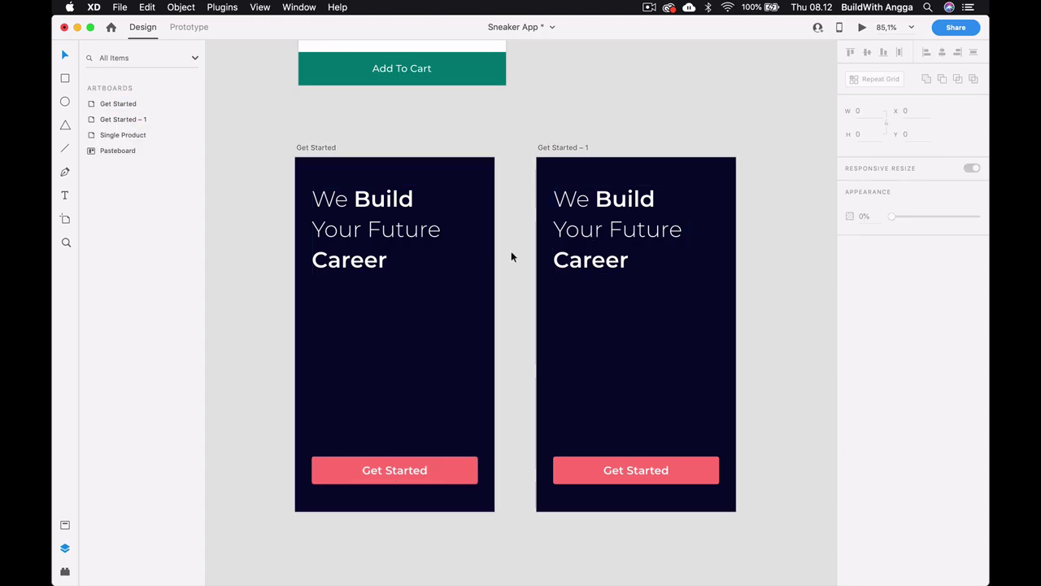
# Delete the headline text and the button from the Get Started – 1 artboard.
pyautogui.click(576, 226)
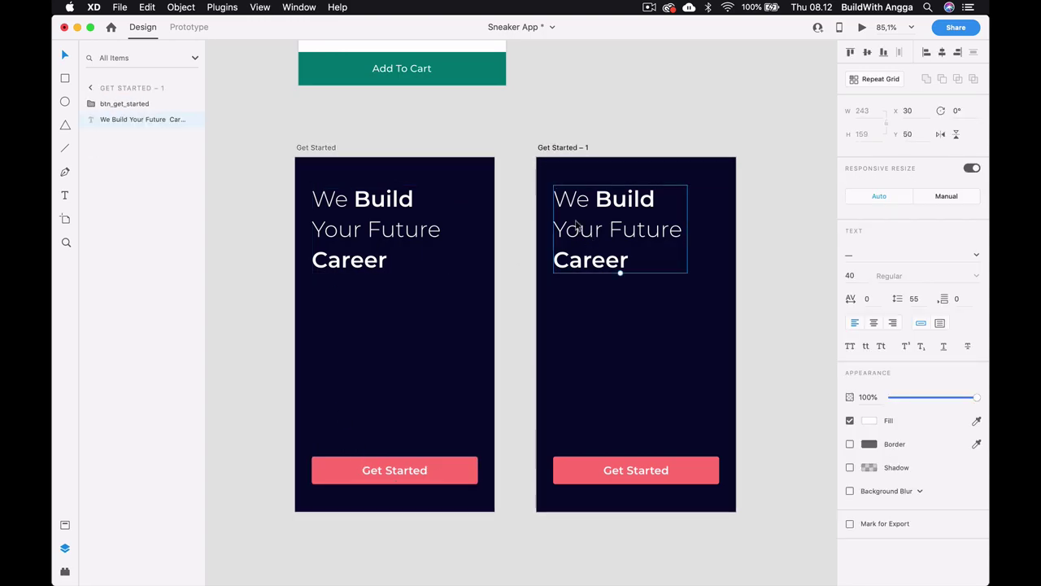
pyautogui.keyDown('shift'); pyautogui.click(587, 461); pyautogui.keyUp('shift')
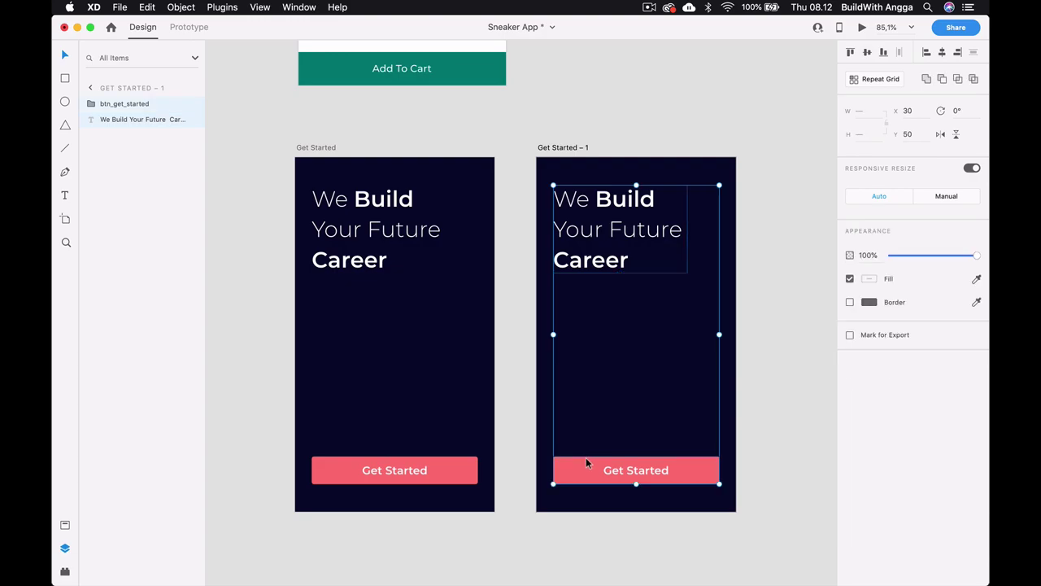
pyautogui.press('Delete')
# Copy the headline-and-button group from the Get Started artboard into Get Started – 1 and save the document.
pyautogui.click(398, 251)
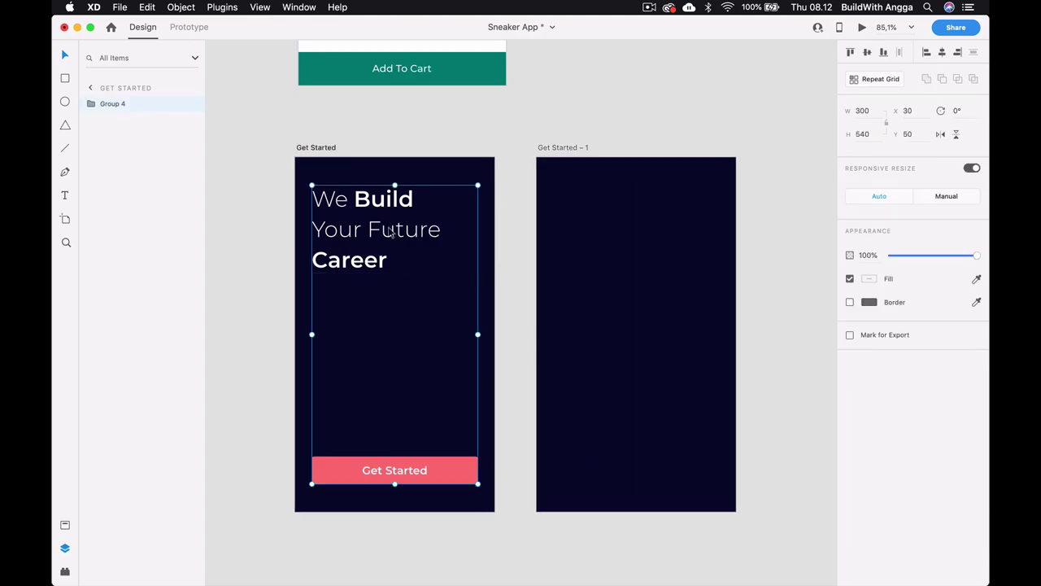
pyautogui.press('super+c')
pyautogui.click(585, 263)
pyautogui.press('super+v')
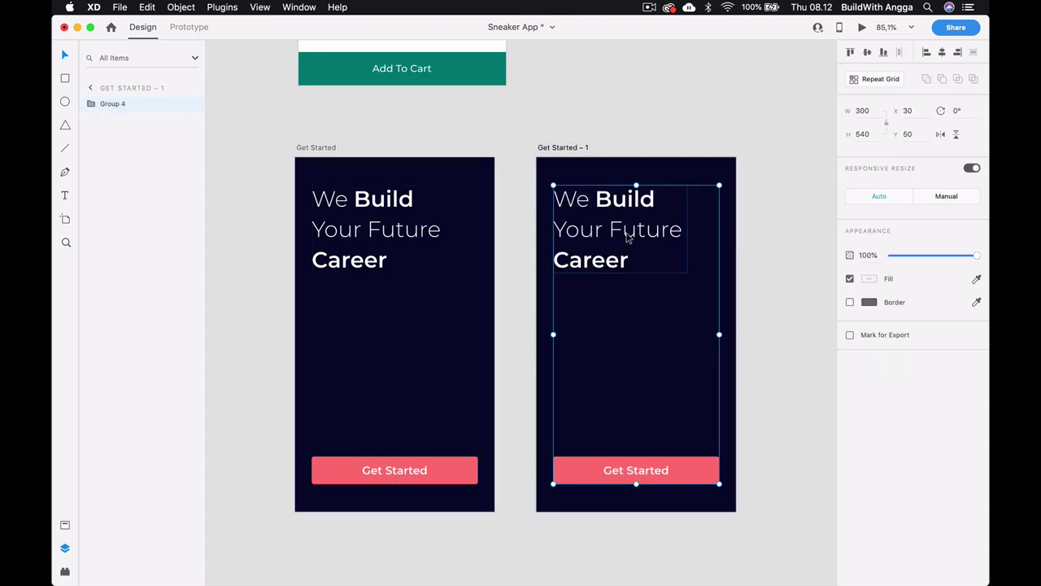
pyautogui.click(635, 104)
pyautogui.press('super+s')
# Move the headline inside the group on the Get Started artboard straight up past the artboard's upper edge, to about Y -137.
pyautogui.hscroll(-2, 488, 147)
pyautogui.doubleClick(393, 200)
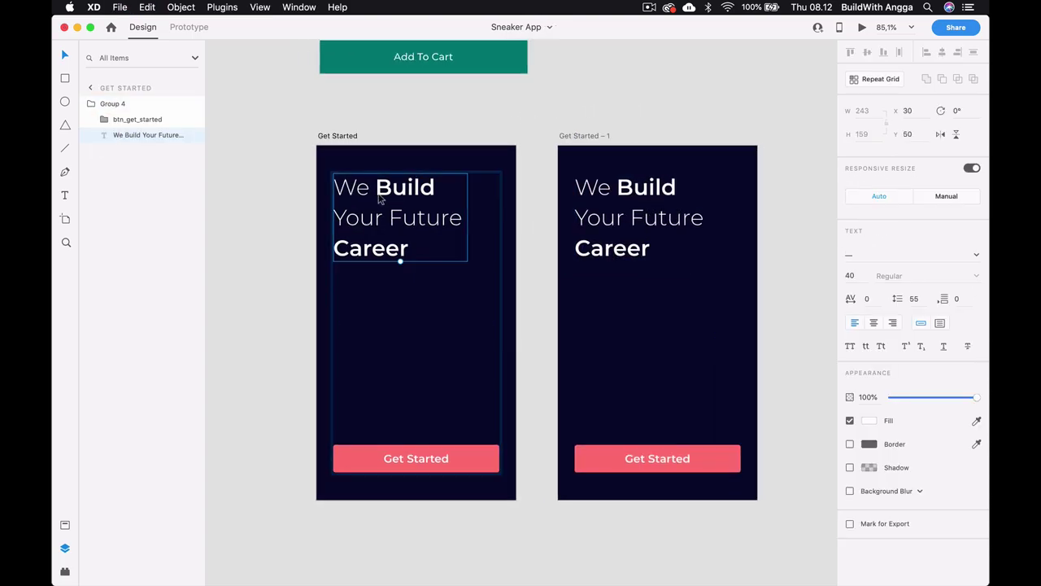
pyautogui.moveTo(379, 199); pyautogui.dragTo(379, 90)
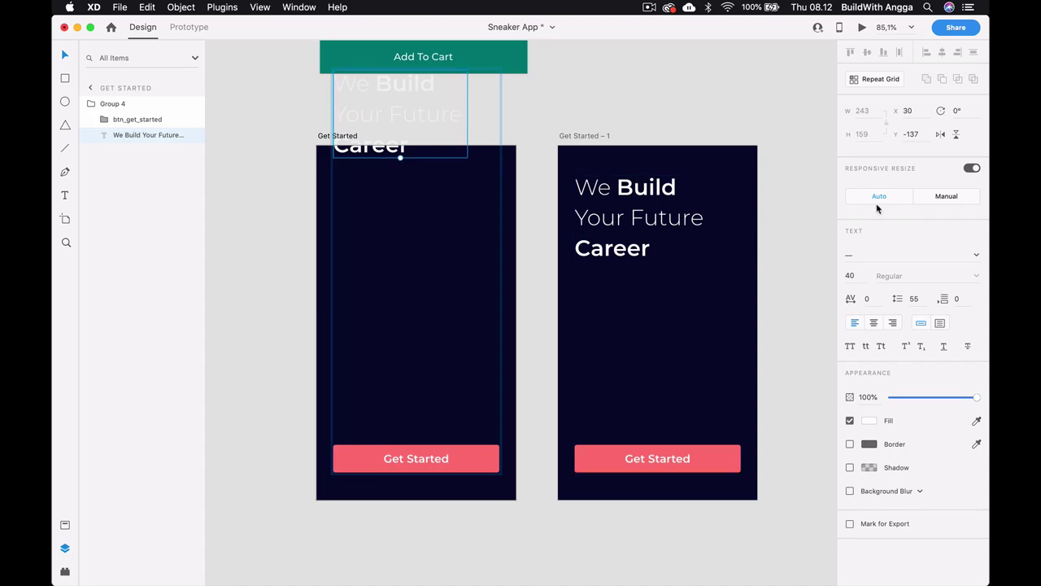
# Move the Get Started button on the Get Started artboard down over the artboard's lower edge, to about Y 625.
pyautogui.scroll(-3, 422, 408)
pyautogui.click(390, 376)
pyautogui.moveTo(390, 377); pyautogui.dragTo(389, 425)
pyautogui.scroll(3, 401, 348)
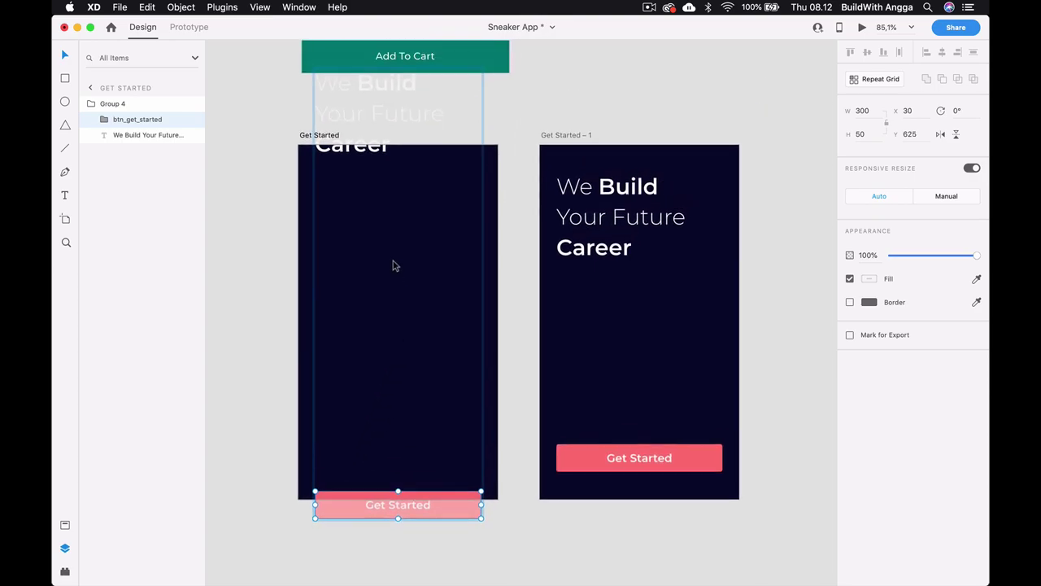
# Lower the opacity of the moved headline and button together to about 2%.
pyautogui.keyDown('shift'); pyautogui.click(370, 152); pyautogui.keyUp('shift')
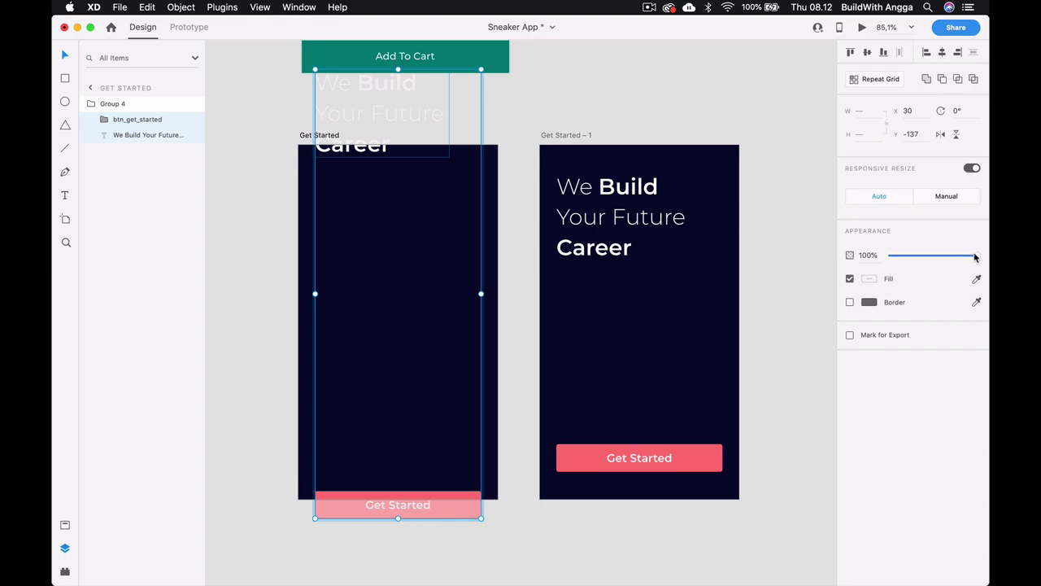
pyautogui.moveTo(976, 258); pyautogui.dragTo(891, 270)
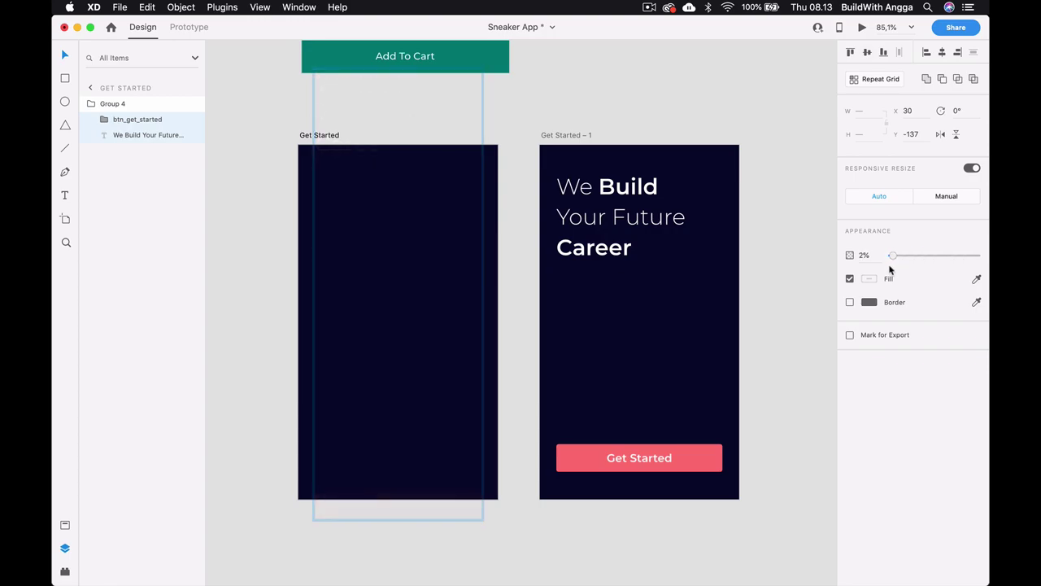
pyautogui.click(585, 100)
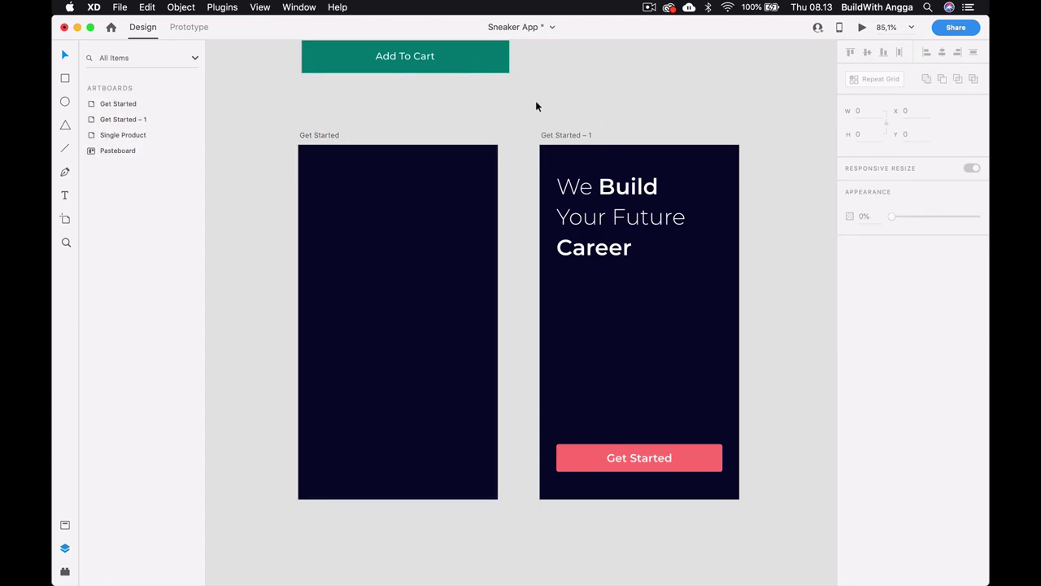
pyautogui.click(329, 135)
pyautogui.scroll(-2, 330, 135)
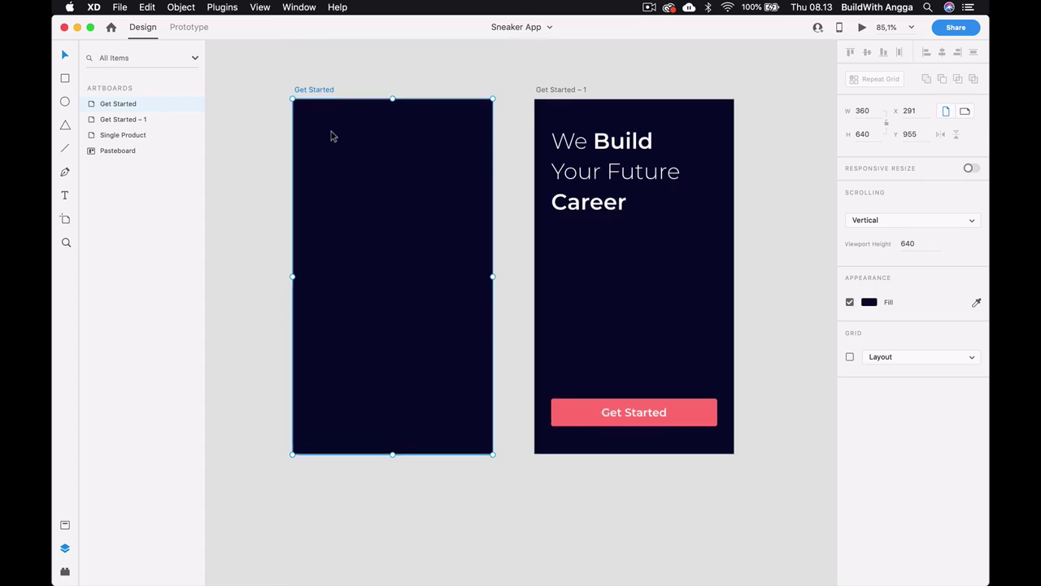
pyautogui.scroll(2, 347, 124)
pyautogui.click(278, 107)
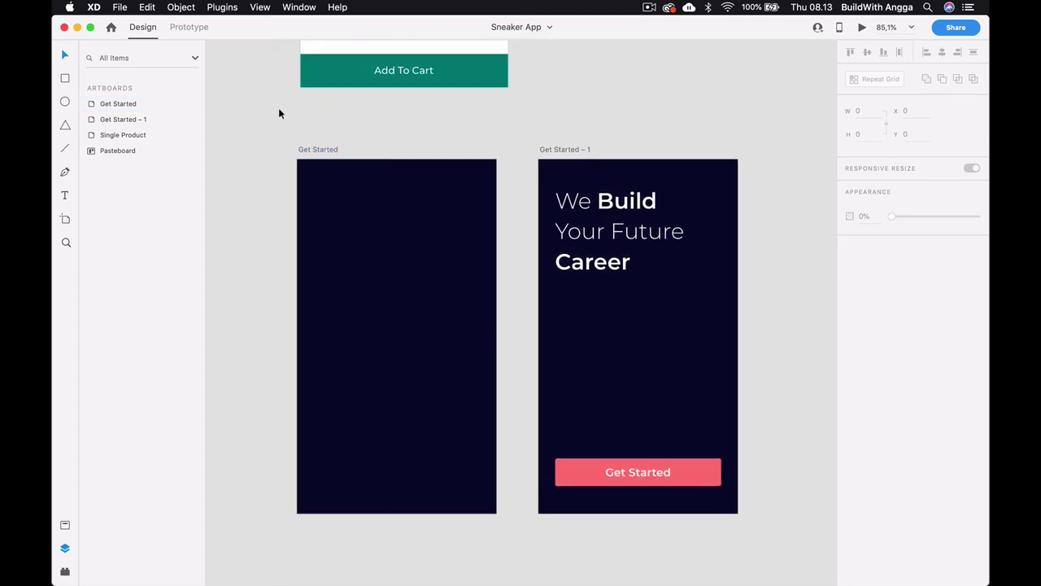
# Set the Get Started artboard as the prototype's home screen and check it in the preview.
pyautogui.click(192, 27)
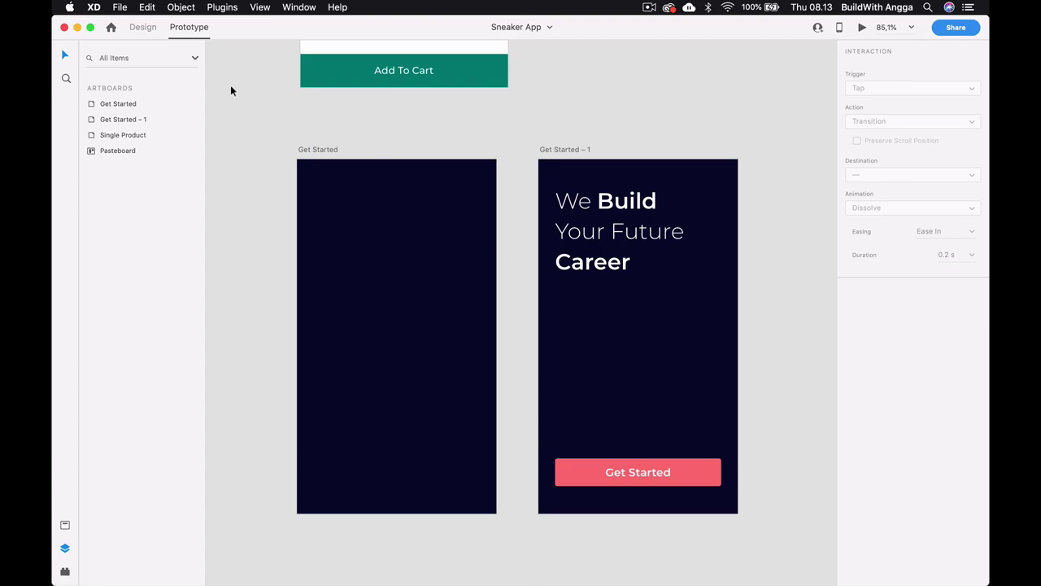
pyautogui.click(140, 27)
pyautogui.click(203, 35)
pyautogui.click(324, 151)
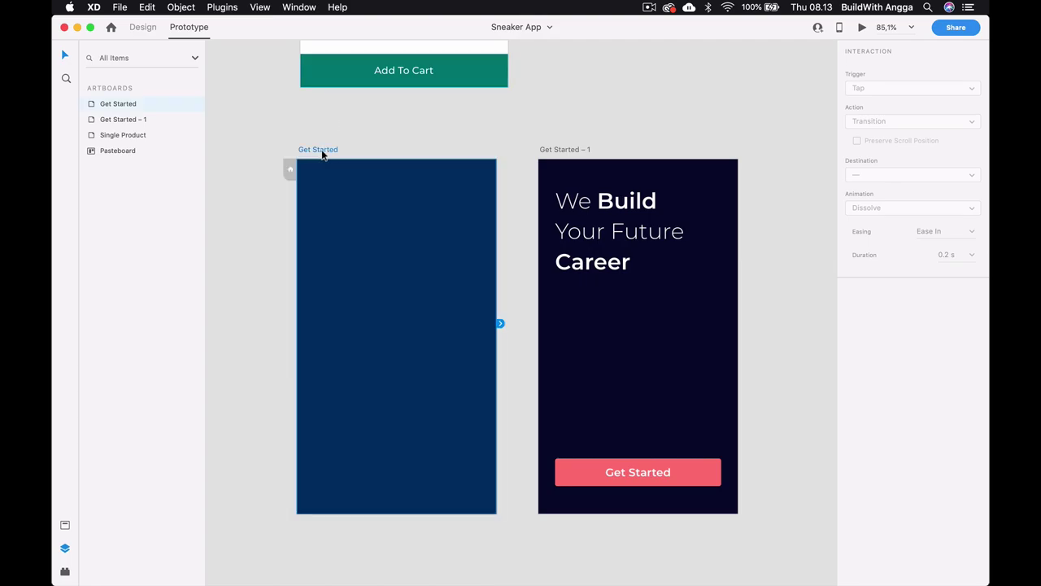
pyautogui.click(288, 175)
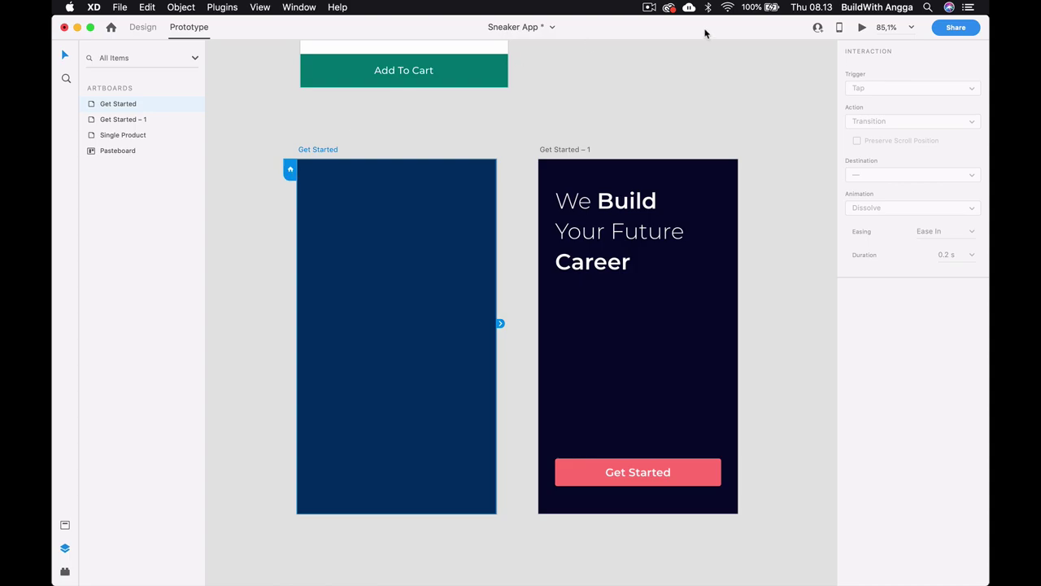
pyautogui.click(861, 29)
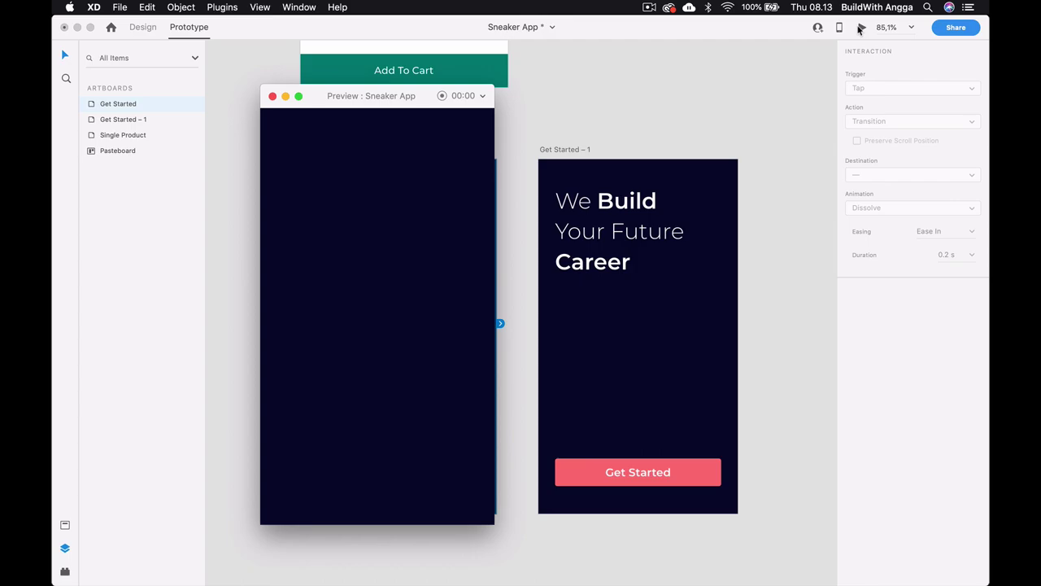
pyautogui.click(273, 97)
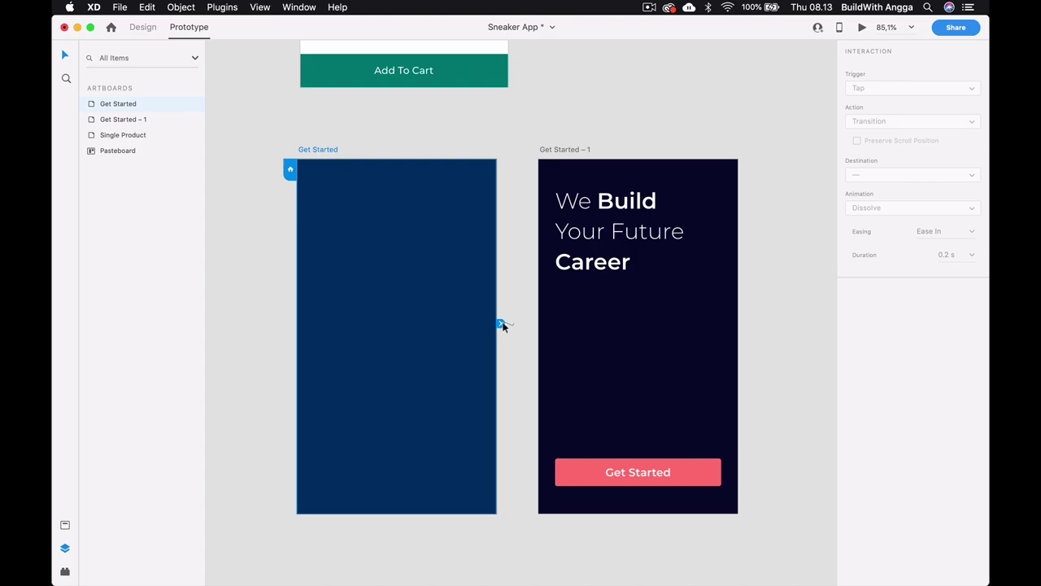
# Link the Get Started artboard to Get Started – 1 as an Auto-Animate transition with Ease In-Out easing and a 0.8 s duration.
pyautogui.scroll(5, 499, 324)
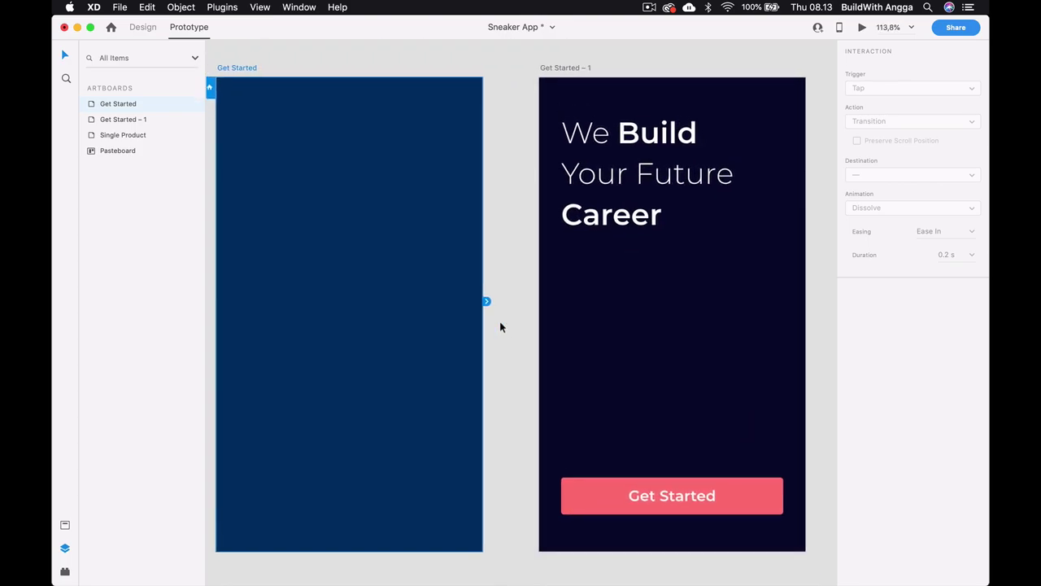
pyautogui.moveTo(471, 292); pyautogui.dragTo(639, 248)
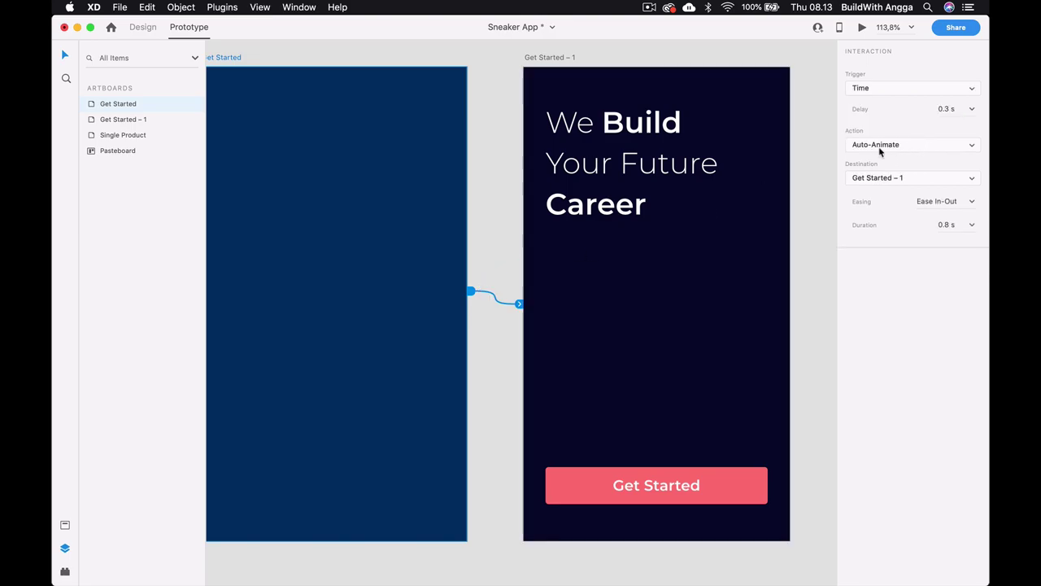
pyautogui.click(971, 203)
pyautogui.click(952, 252)
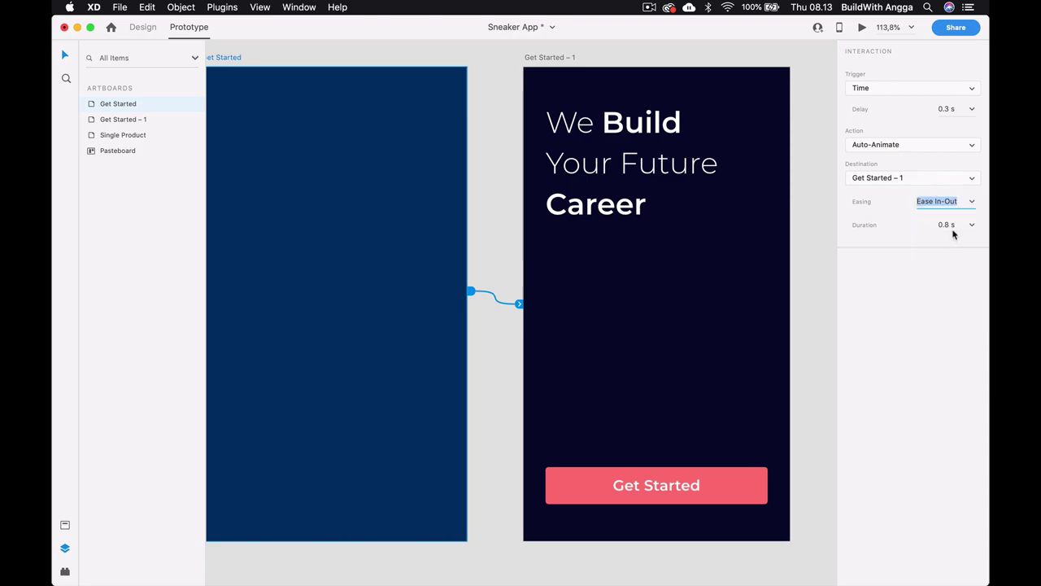
pyautogui.click(952, 226)
pyautogui.write('0')
pyautogui.write('0')
pyautogui.write('.8')
pyautogui.press('Return')
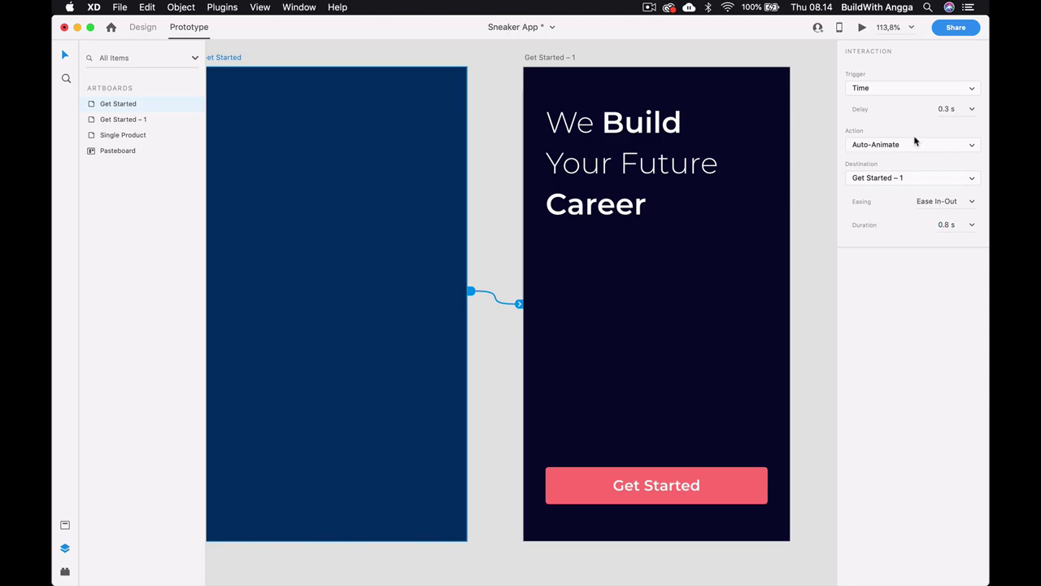
# Choose Time as the trigger of the link between the two artboards and save the document.
pyautogui.click(968, 89)
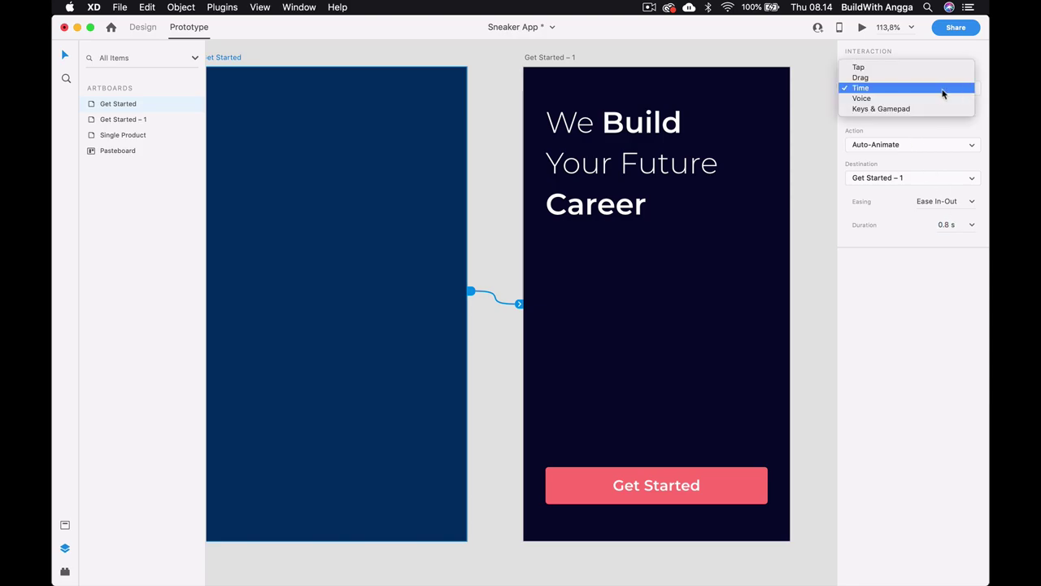
pyautogui.click(942, 89)
pyautogui.click(812, 96)
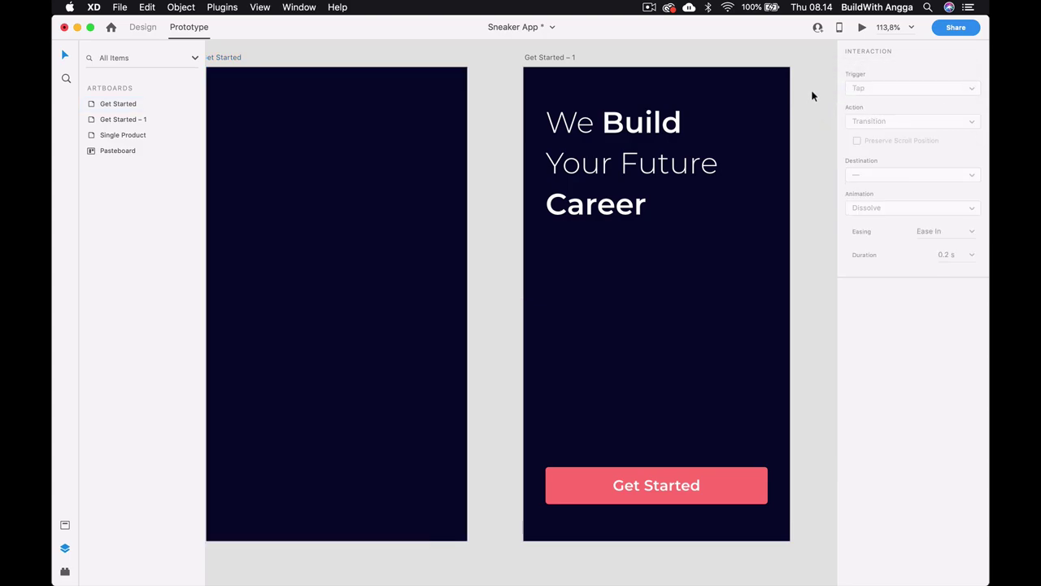
pyautogui.press('super+s')
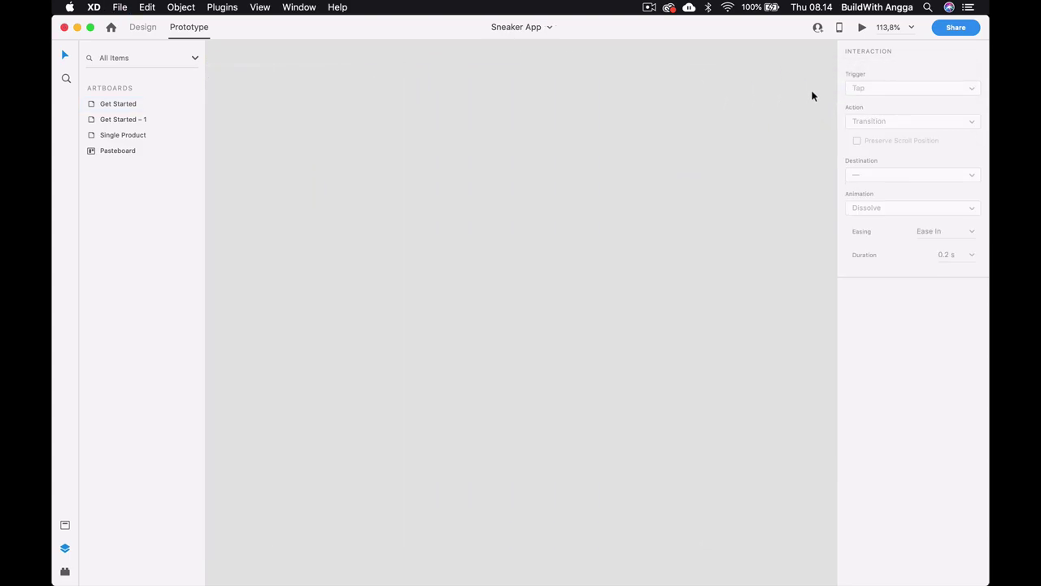
# Play the prototype preview twice to examine the intro animation, moving the preview window clear, and close it.
pyautogui.click(863, 28)
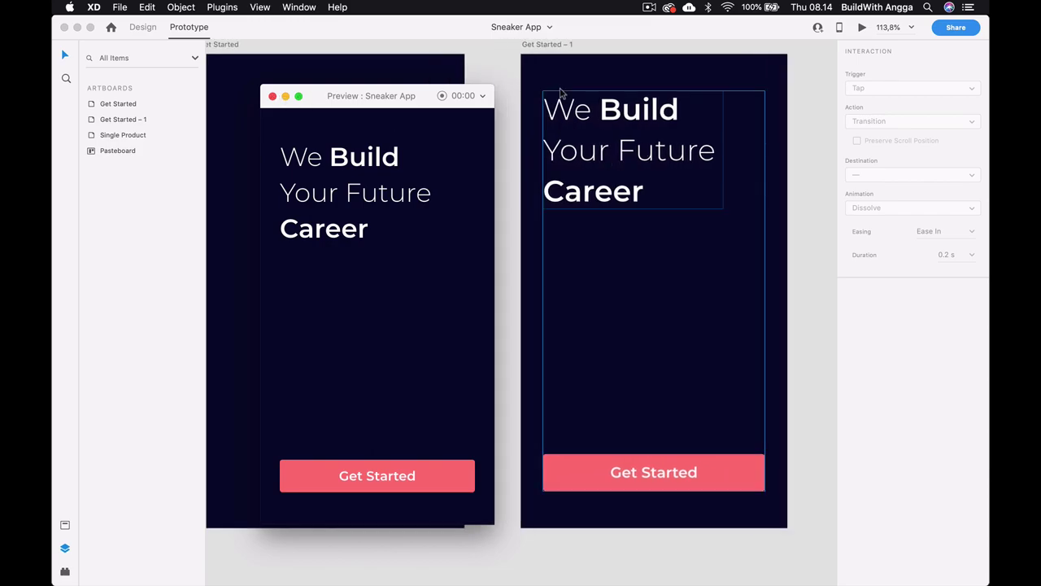
pyautogui.hscroll(5, 569, 114)
pyautogui.moveTo(345, 96); pyautogui.dragTo(445, 77)
pyautogui.click(862, 28)
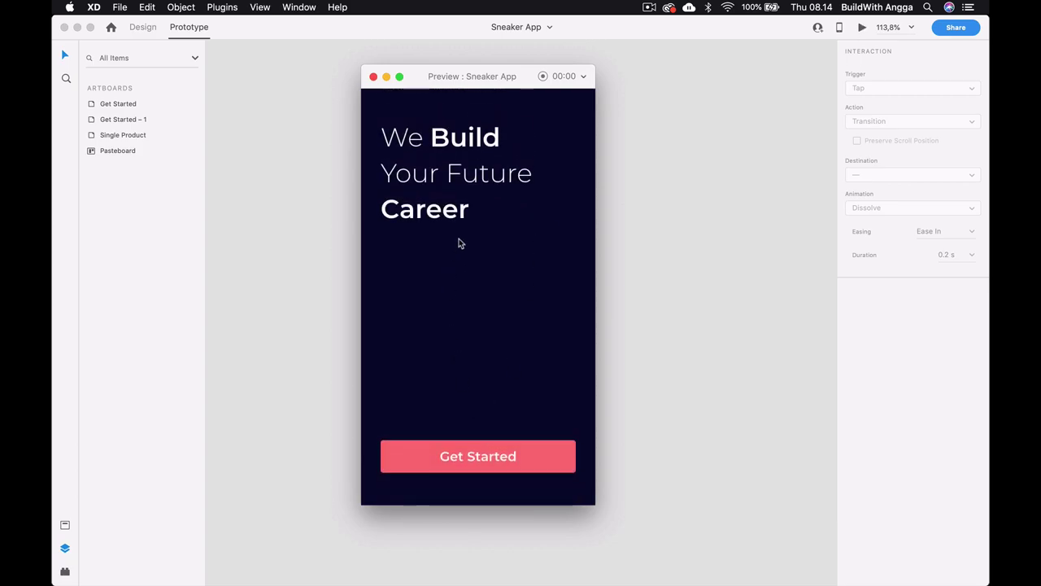
pyautogui.hscroll(-5, 642, 208)
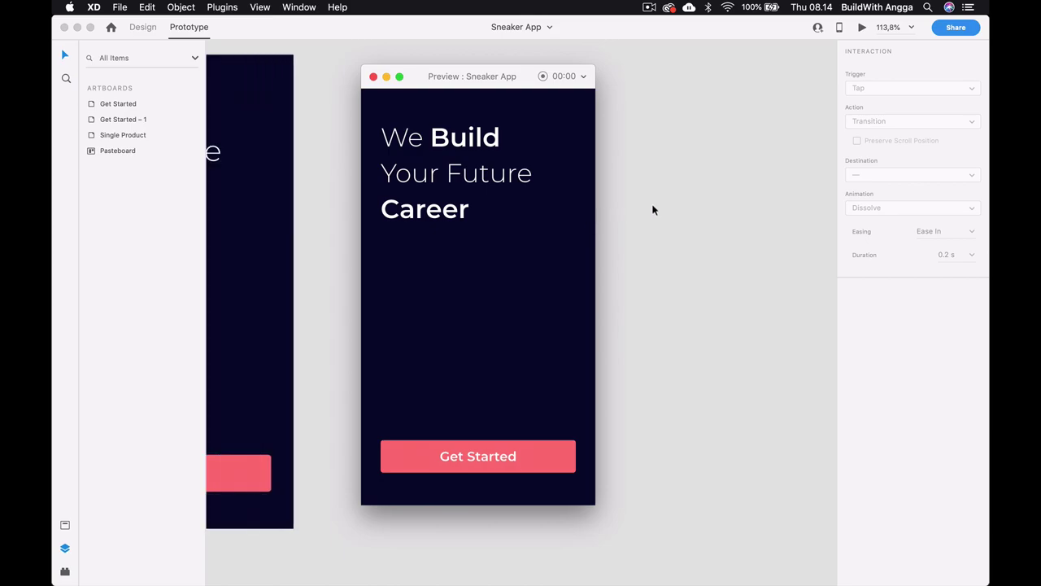
pyautogui.click(373, 77)
pyautogui.hscroll(-5, 344, 98)
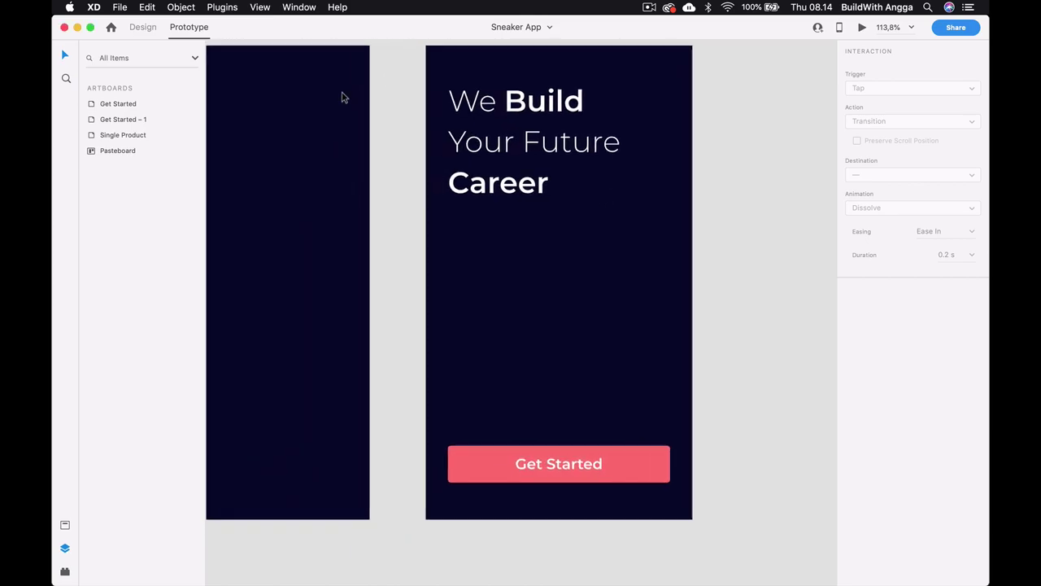
pyautogui.hscroll(-5, 345, 98)
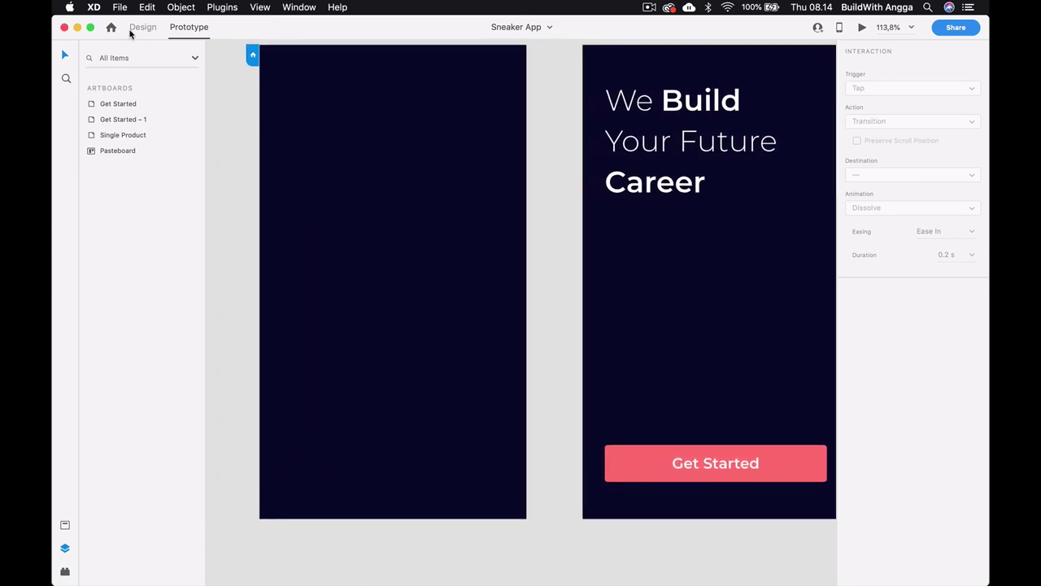
# Return to design mode and move the btn_get_started group on the Get Started artboard straight down to Y 885.
pyautogui.click(139, 30)
pyautogui.scroll(-4, 369, 207)
pyautogui.click(377, 120)
pyautogui.click(128, 121)
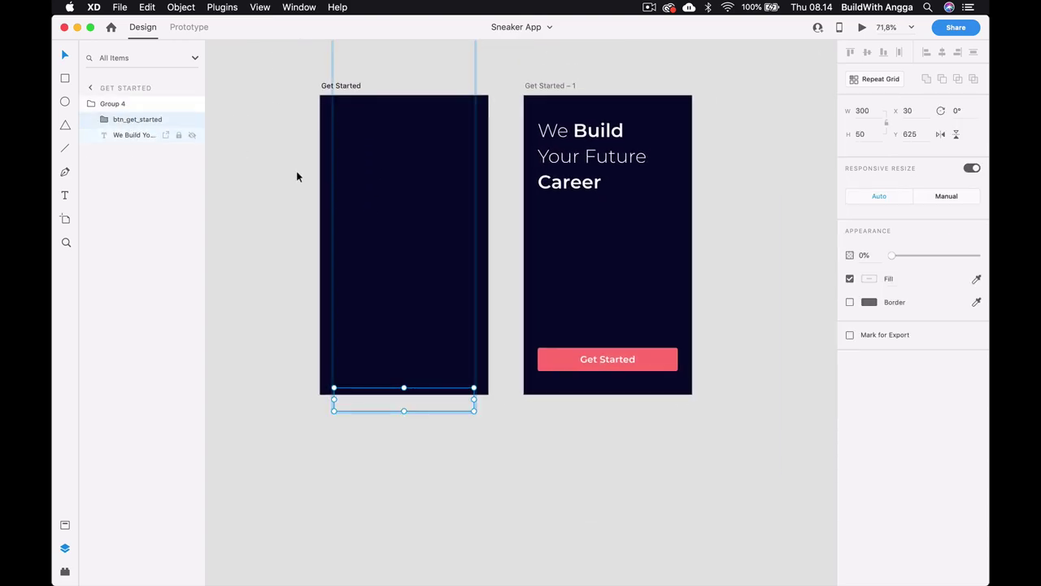
pyautogui.scroll(-3, 403, 293)
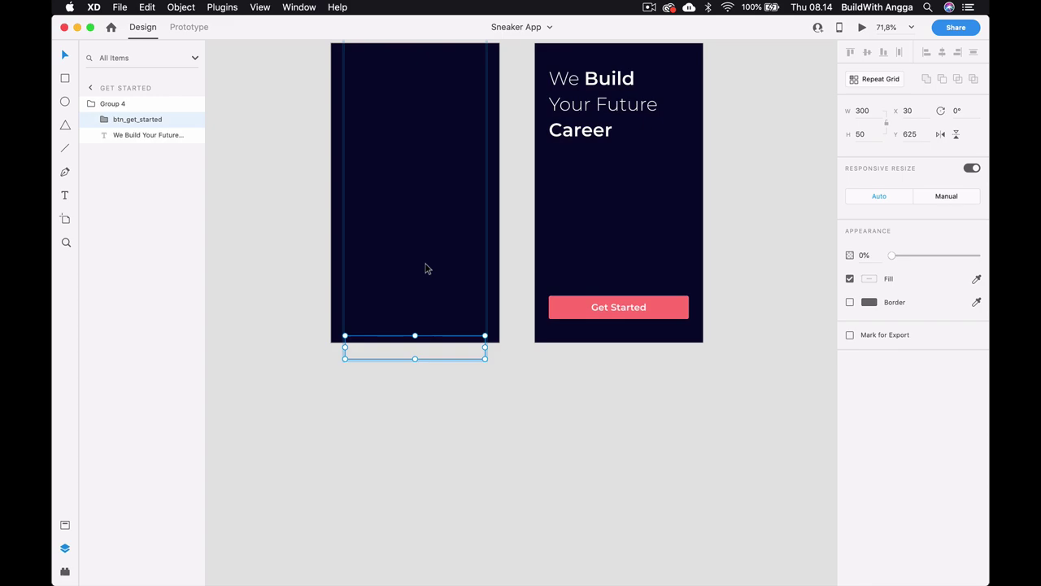
pyautogui.hotkey('shift', 'Down')
pyautogui.hotkey('shift', 'Down')
pyautogui.hotkey('shift', 'Down')
pyautogui.hotkey('shift', 'Down')
pyautogui.hotkey('shift', 'Down')
pyautogui.hotkey('shift', 'Down')
pyautogui.hotkey('shift', 'Down')
pyautogui.hotkey('shift', 'Down')
pyautogui.hotkey('shift', 'Down')
pyautogui.hotkey('shift', 'Down')
pyautogui.hotkey('shift', 'Down')
pyautogui.hotkey('shift', 'Down')
pyautogui.hotkey('shift', 'Down')
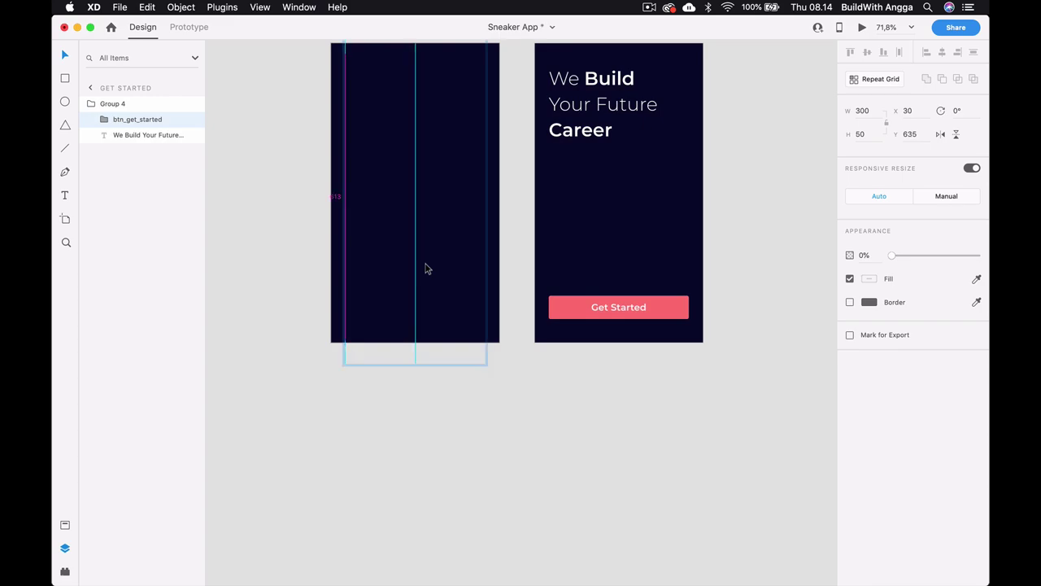
pyautogui.hotkey('shift', 'Down')
pyautogui.hotkey('shift', 'Down')
pyautogui.hotkey('shift', 'Down')
pyautogui.hotkey('shift', 'Down')
pyautogui.hotkey('shift', 'Down')
pyautogui.hotkey('shift', 'Down')
pyautogui.hotkey('shift', 'Down')
pyautogui.hotkey('shift', 'Down')
pyautogui.hotkey('shift', 'Down')
pyautogui.hotkey('shift', 'Down')
pyautogui.hotkey('shift', 'Down')
pyautogui.hotkey('shift', 'Down')
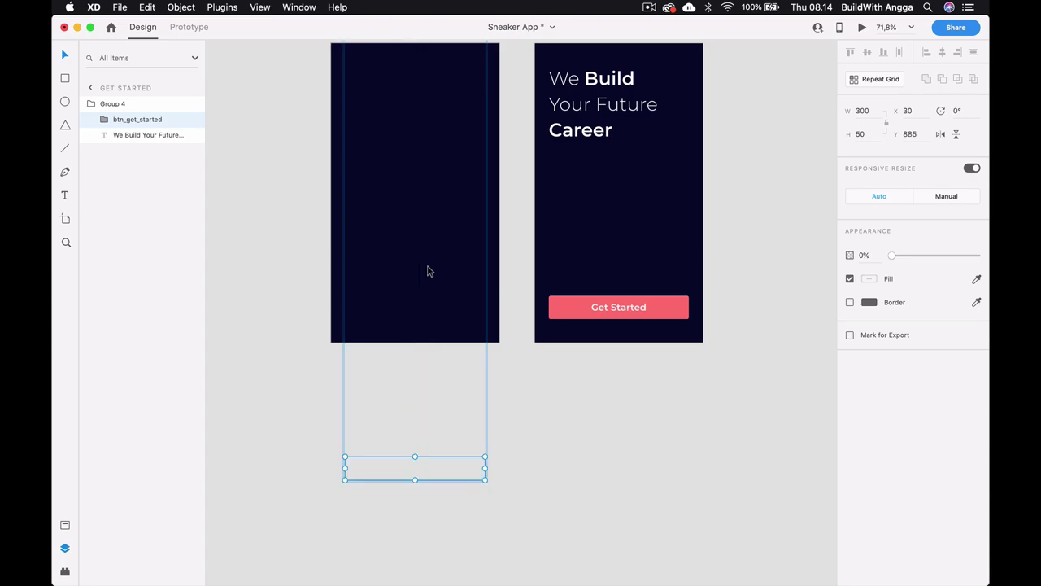
pyautogui.click(516, 422)
# Play the prototype preview to check the intro animation with the lowered start button, and close it.
pyautogui.scroll(5, 467, 403)
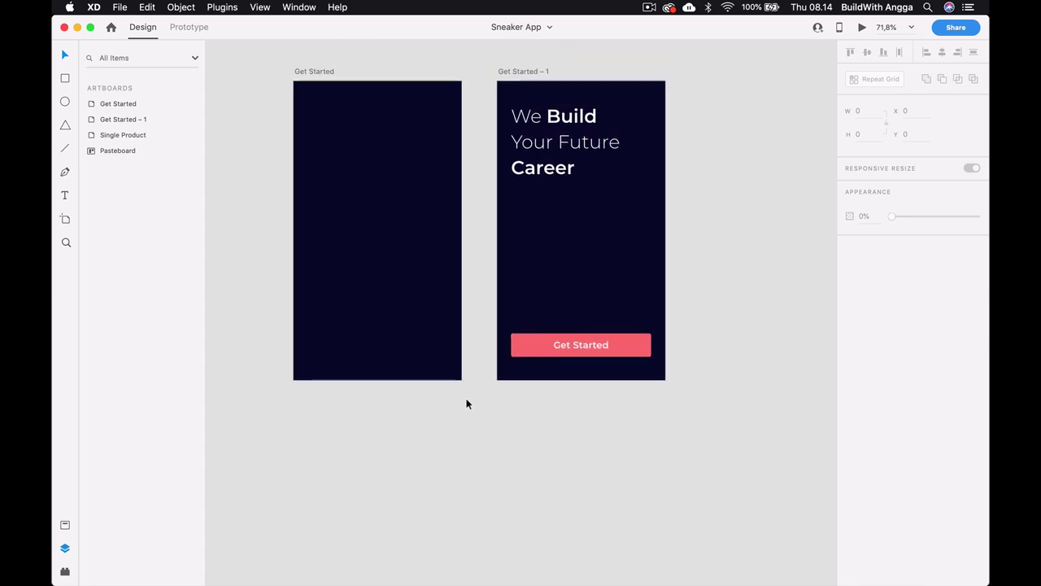
pyautogui.click(623, 184)
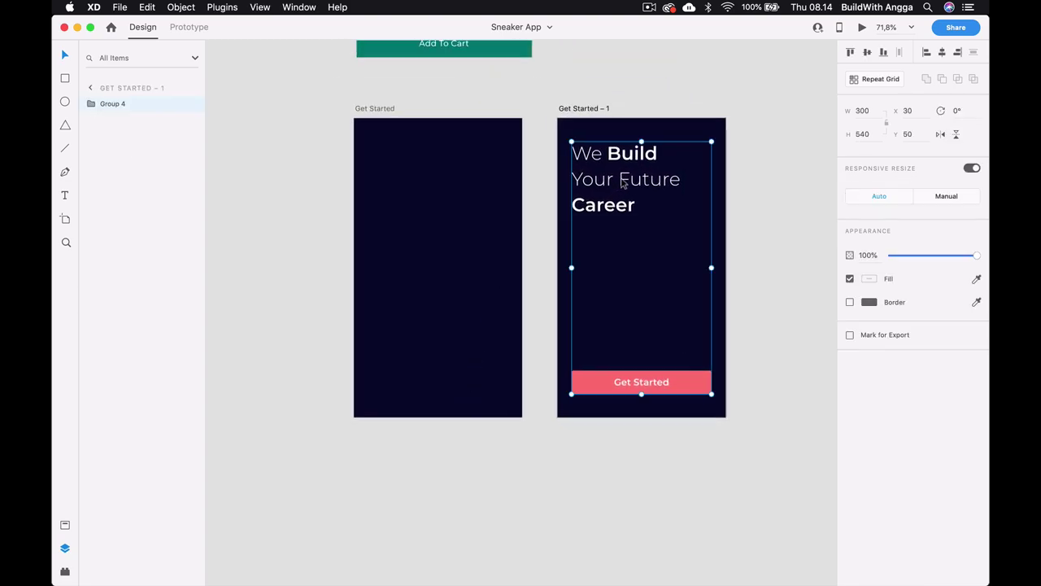
pyautogui.hscroll(10, 623, 184)
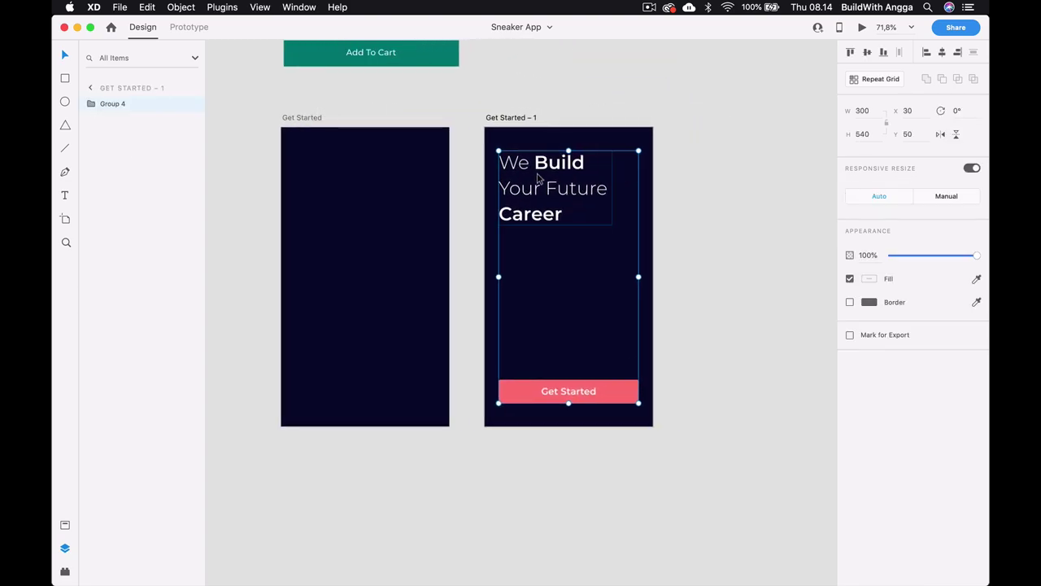
pyautogui.hscroll(10, 537, 177)
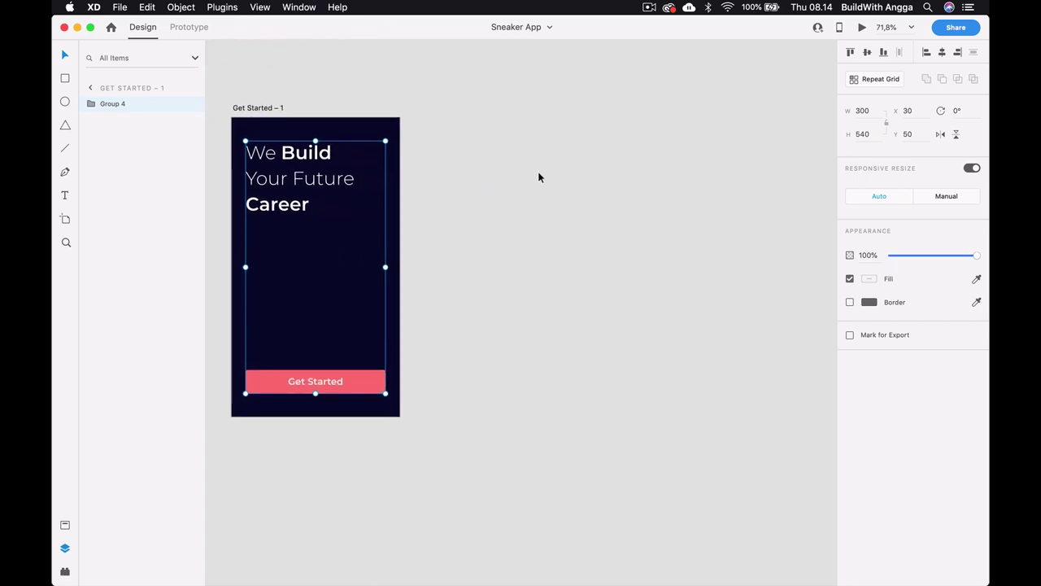
pyautogui.click(863, 28)
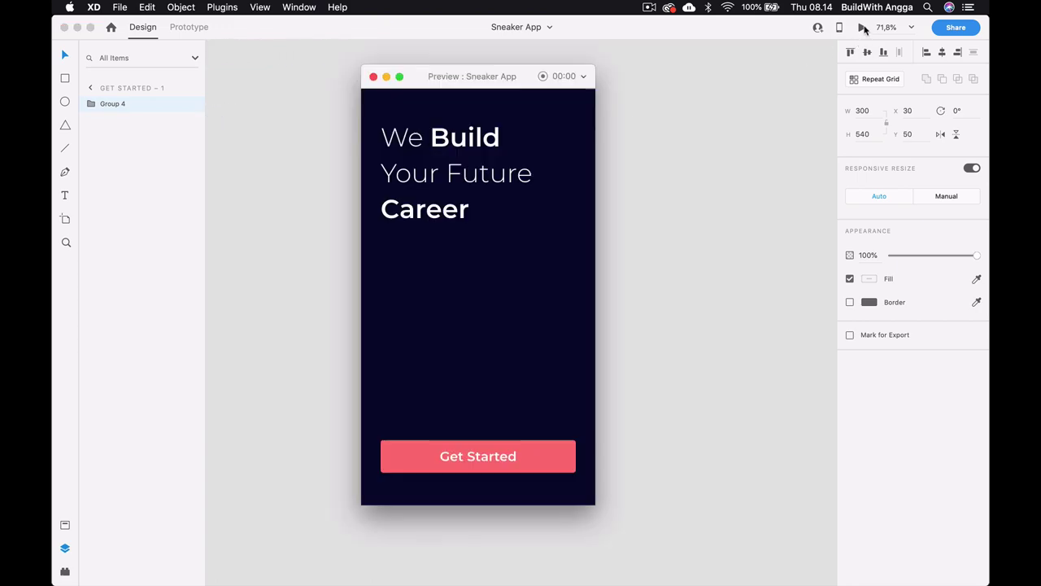
pyautogui.click(373, 77)
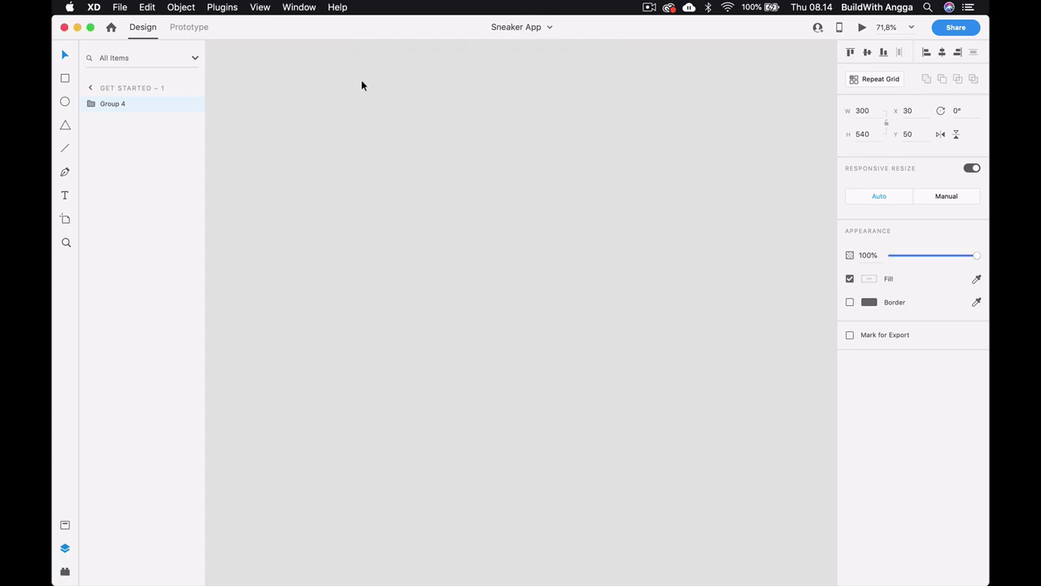
# Select the Get Started artboard, replay the intro in the preview for comparison with Get Started – 1, and close the preview.
pyautogui.hscroll(-10, 350, 90)
pyautogui.hscroll(-2, 337, 96)
pyautogui.click(329, 103)
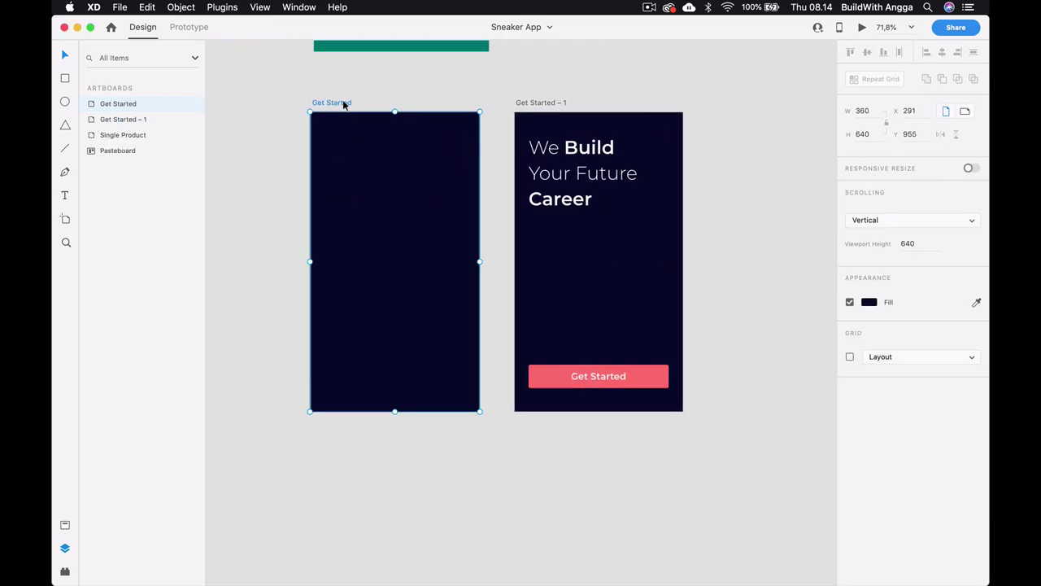
pyautogui.hscroll(8, 346, 104)
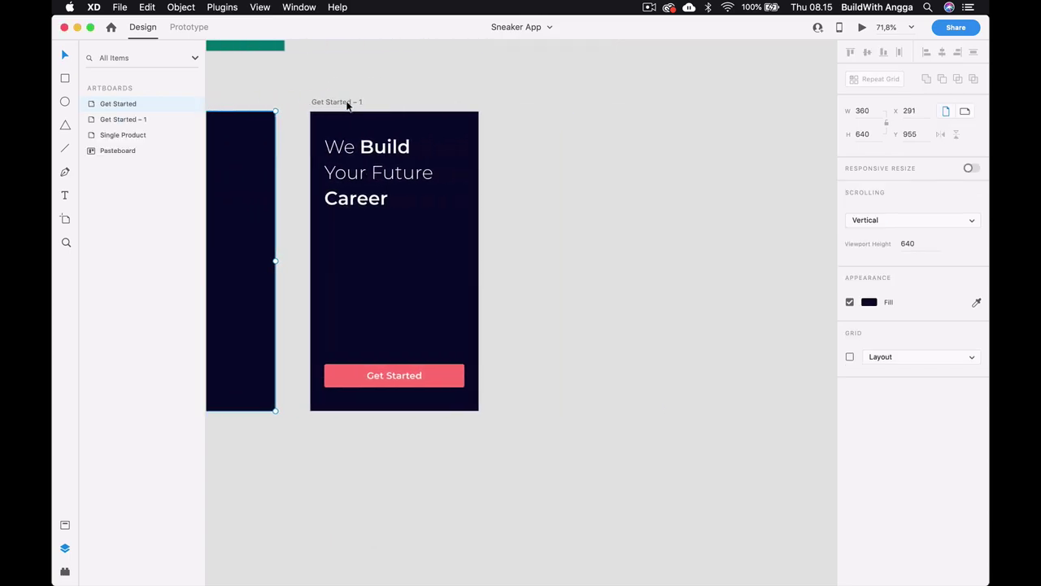
pyautogui.click(863, 28)
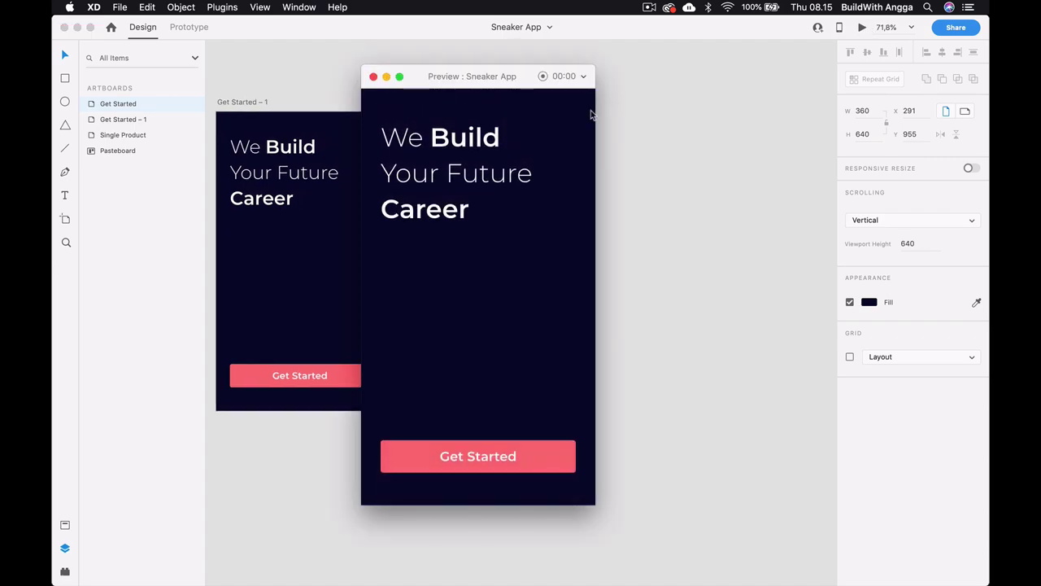
pyautogui.hscroll(-10, 623, 114)
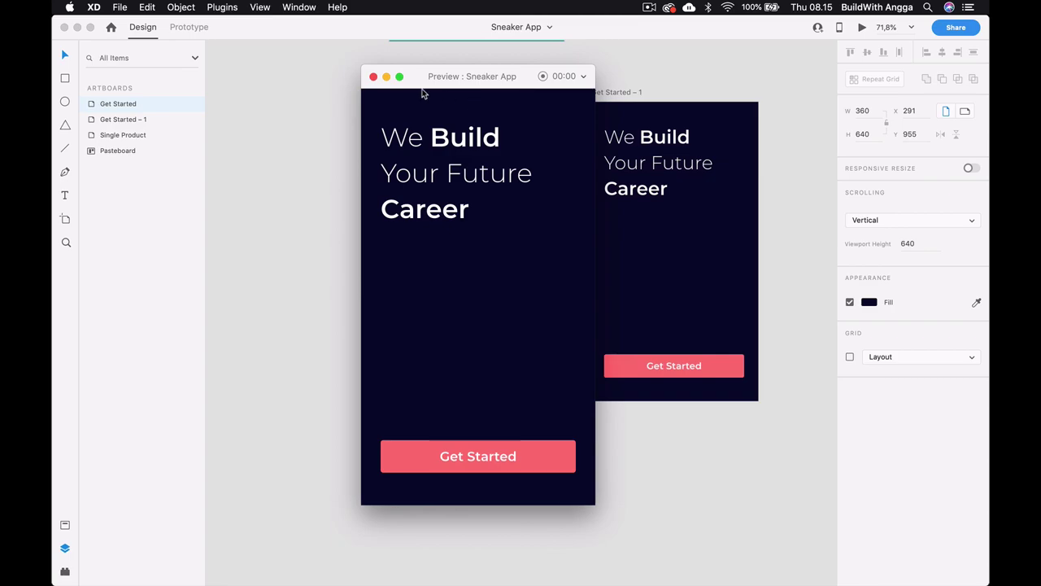
pyautogui.click(374, 77)
# Move the headline text in Group 4 of the Get Started artboard down to Y -87 and preview the animation.
pyautogui.click(344, 114)
pyautogui.scroll(2, 415, 138)
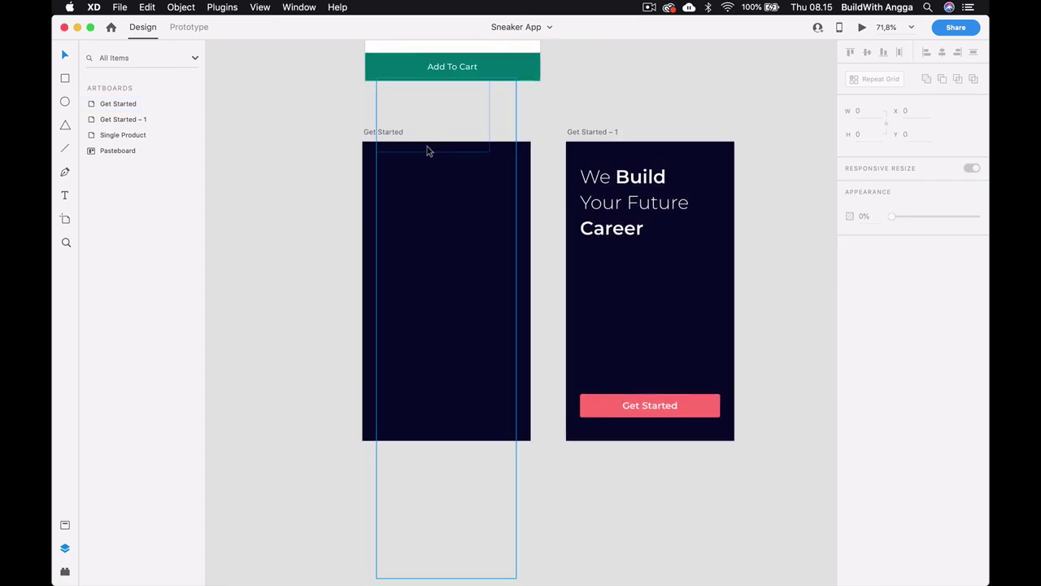
pyautogui.click(418, 146)
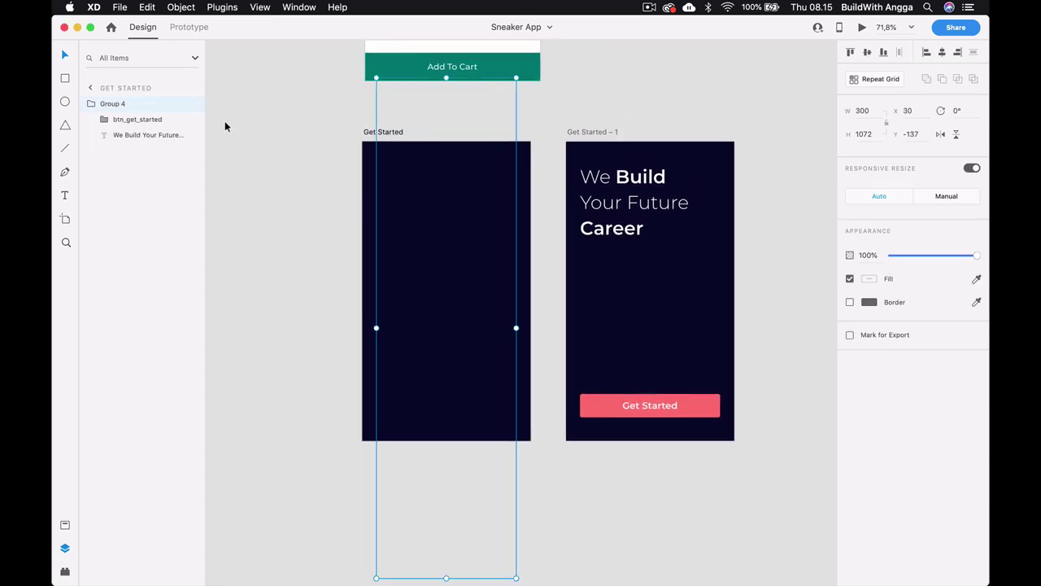
pyautogui.click(122, 135)
pyautogui.hotkey('shift', 'Down')
pyautogui.hotkey('shift', 'Down')
pyautogui.hotkey('shift', 'Down')
pyautogui.hotkey('shift', 'Down')
pyautogui.hotkey('shift', 'Down')
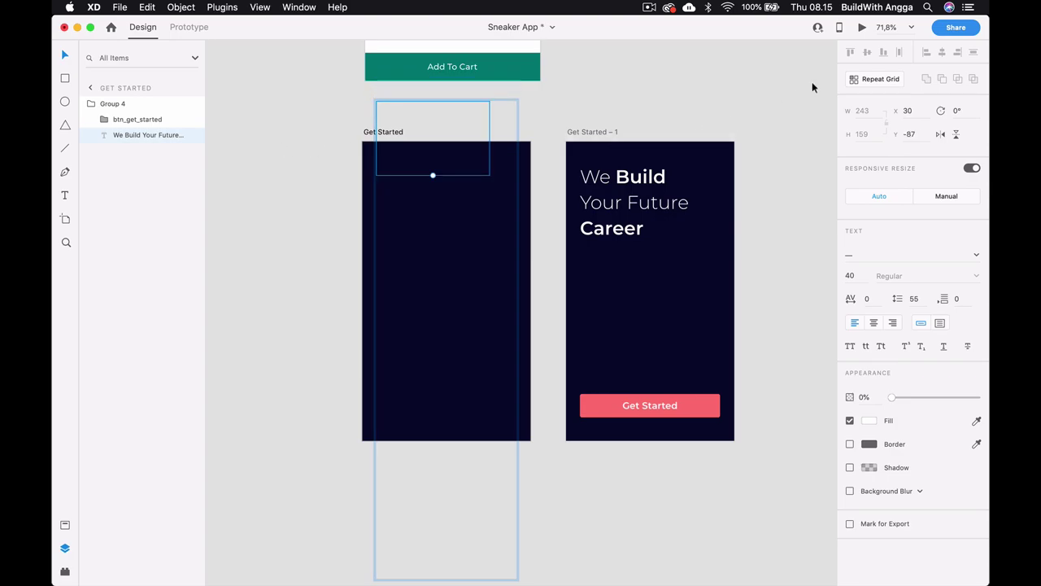
pyautogui.click(863, 27)
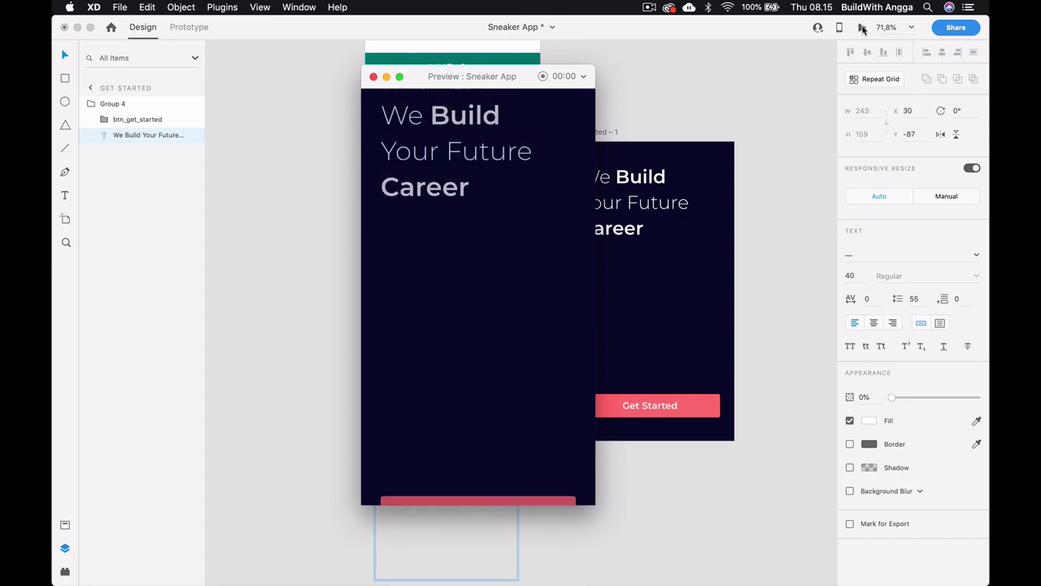
pyautogui.click(372, 77)
# Move the btn_get_started group on the Get Started artboard further down to Y 1065 and save the document.
pyautogui.scroll(-10, 342, 223)
pyautogui.click(156, 118)
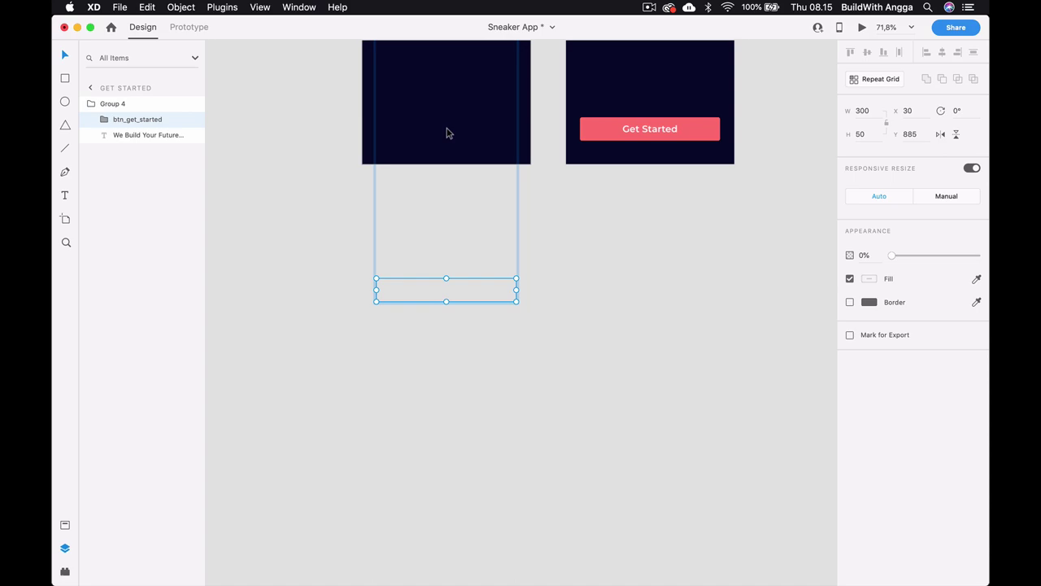
pyautogui.hotkey('shift', 'Down')
pyautogui.hotkey('shift', 'Down')
pyautogui.hotkey('shift', 'Down')
pyautogui.hotkey('shift', 'Down')
pyautogui.hotkey('shift', 'Down')
pyautogui.hotkey('shift', 'Down')
pyautogui.hotkey('shift', 'Down')
pyautogui.hotkey('shift', 'Down')
pyautogui.hotkey('shift', 'Down')
pyautogui.hotkey('shift', 'Down')
pyautogui.hotkey('shift', 'Down')
pyautogui.hotkey('shift', 'Down')
pyautogui.hotkey('shift', 'Down')
pyautogui.hotkey('shift', 'Down')
pyautogui.hotkey('shift', 'Down')
pyautogui.hotkey('shift', 'Down')
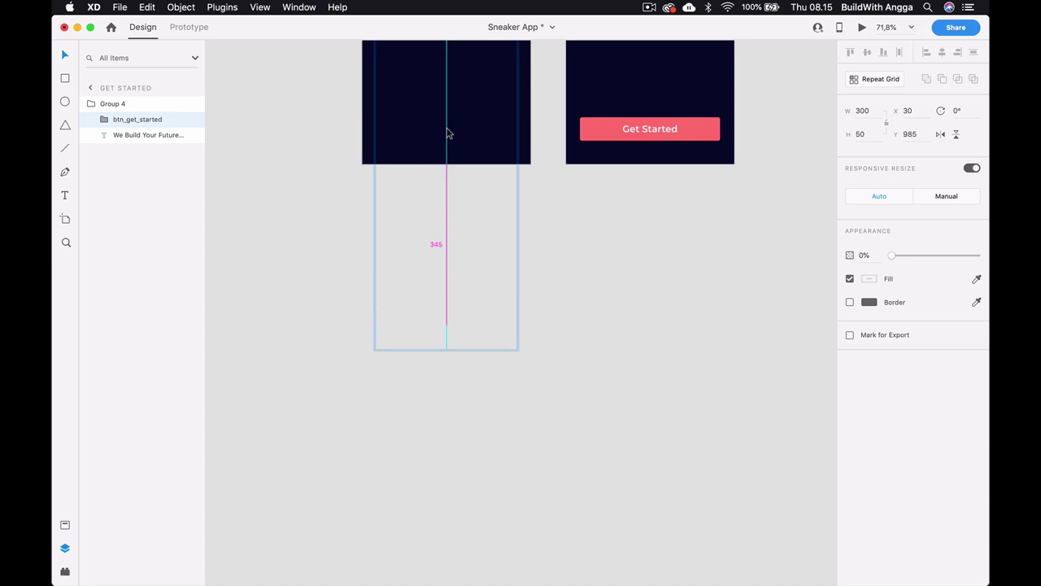
pyautogui.hotkey('shift', 'Down')
pyautogui.hotkey('shift', 'Down')
pyautogui.press('super+s')
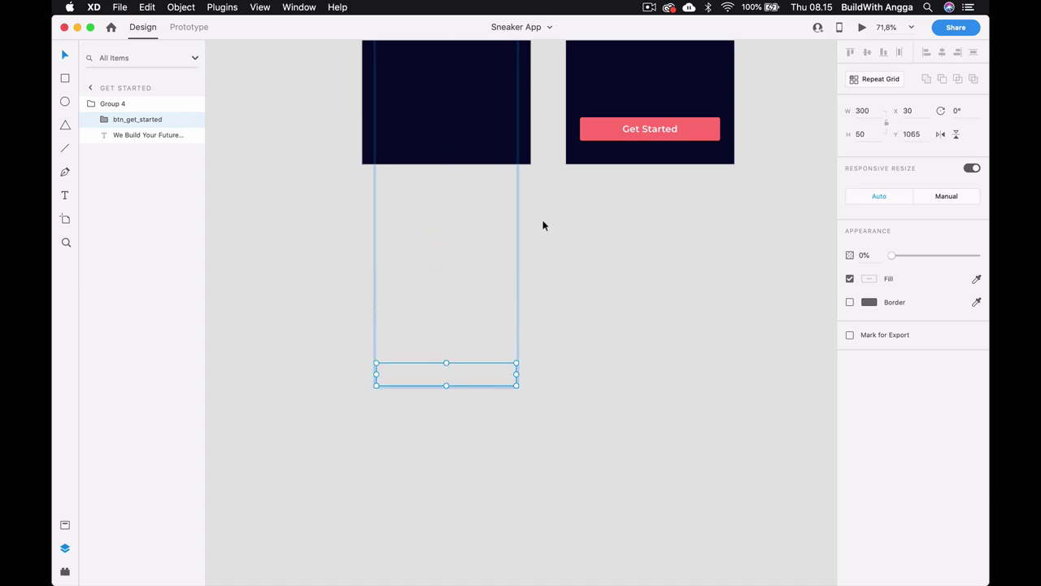
# In prototype mode, examine the grouped headline and button on both Get Started artboards and the link between them.
pyautogui.click(594, 235)
pyautogui.scroll(5, 594, 236)
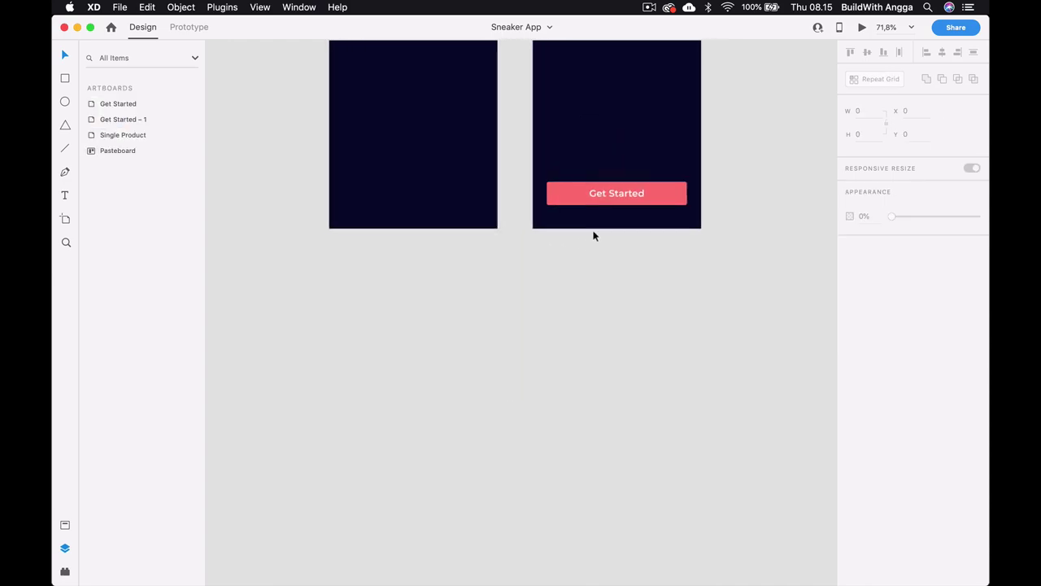
pyautogui.click(197, 33)
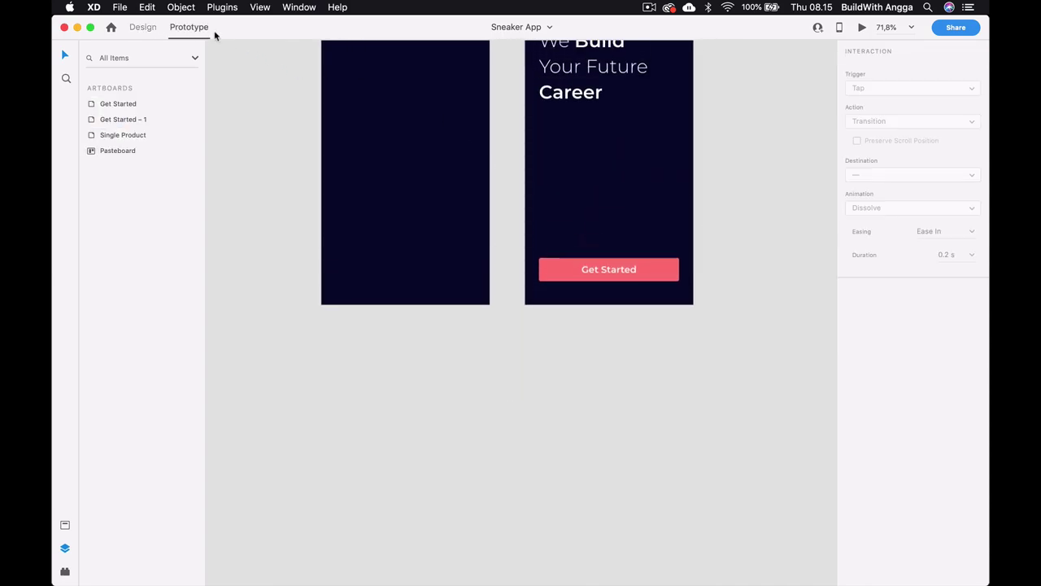
pyautogui.scroll(3, 393, 132)
pyautogui.click(537, 120)
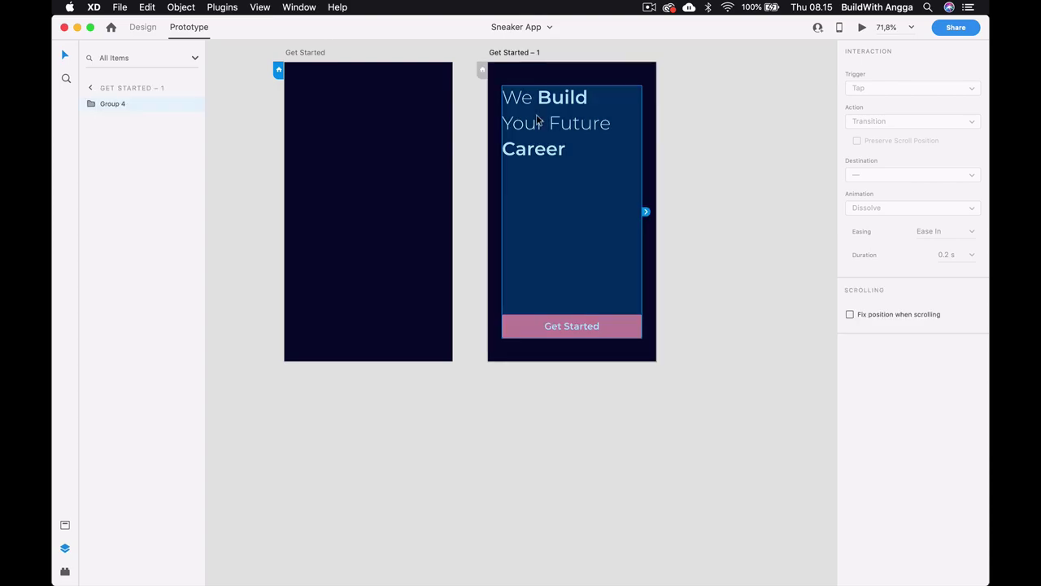
pyautogui.scroll(2, 537, 120)
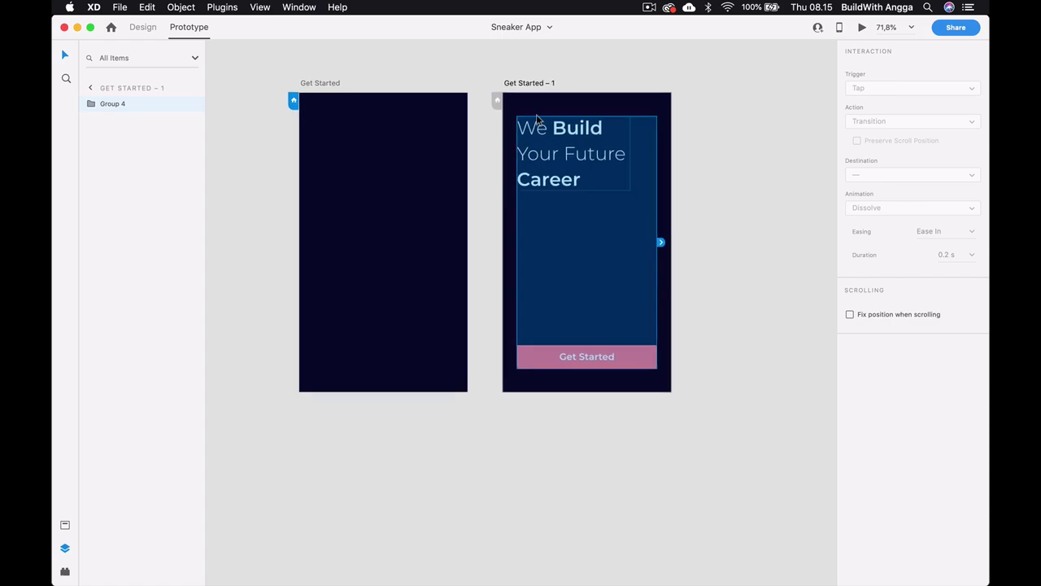
pyautogui.click(400, 104)
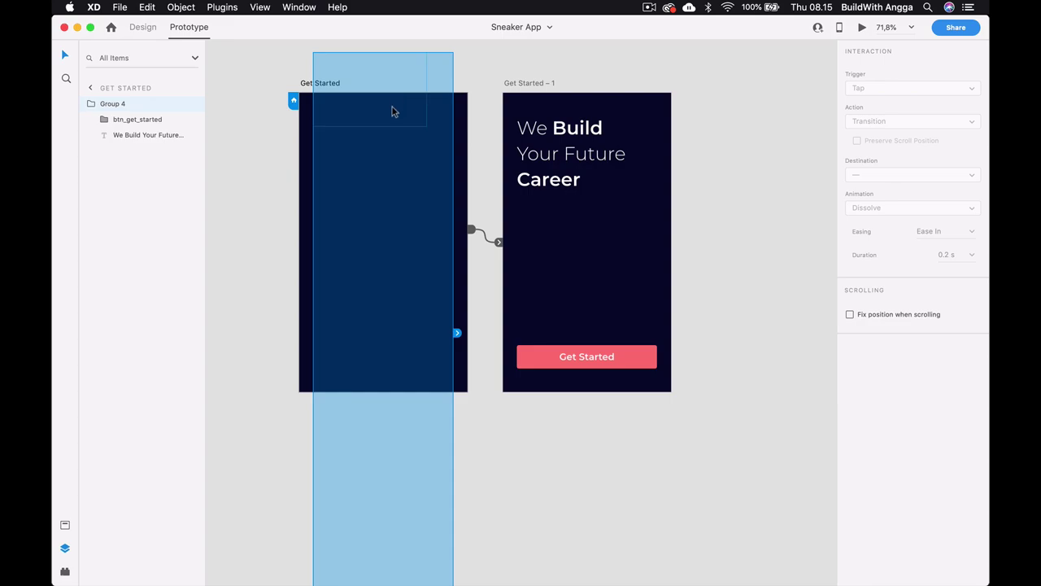
pyautogui.click(141, 122)
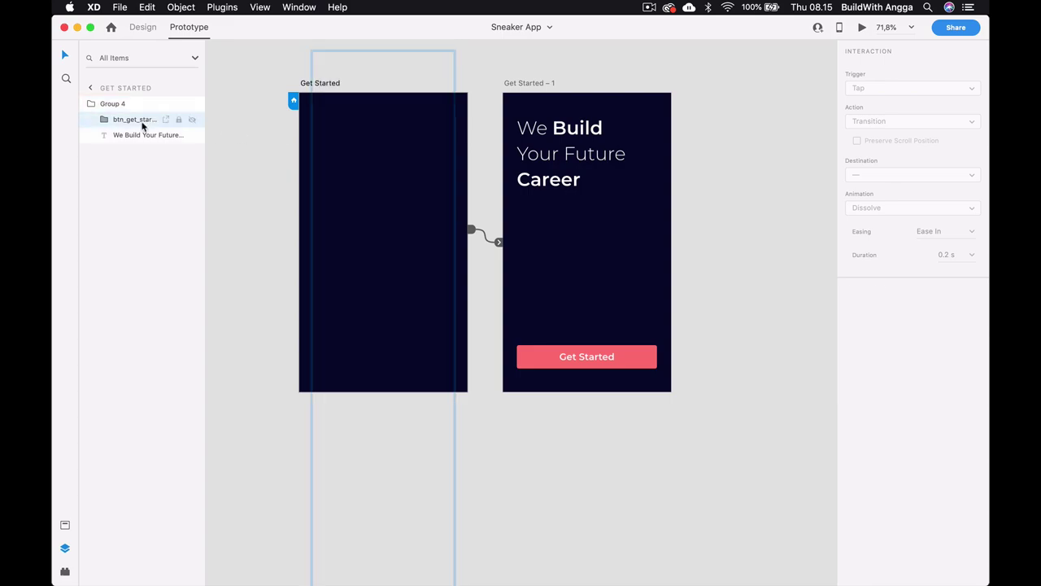
pyautogui.click(136, 135)
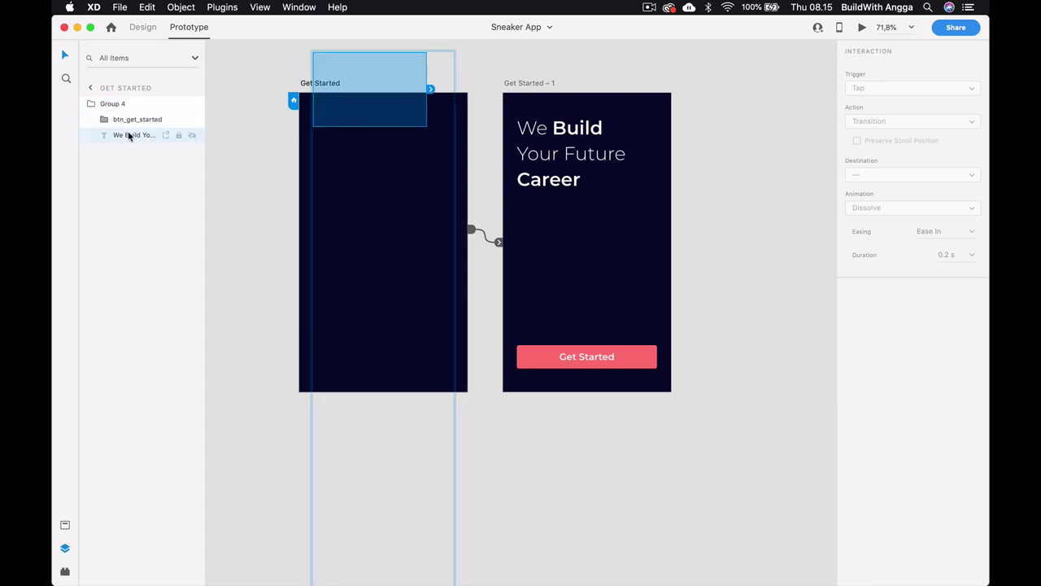
pyautogui.click(567, 57)
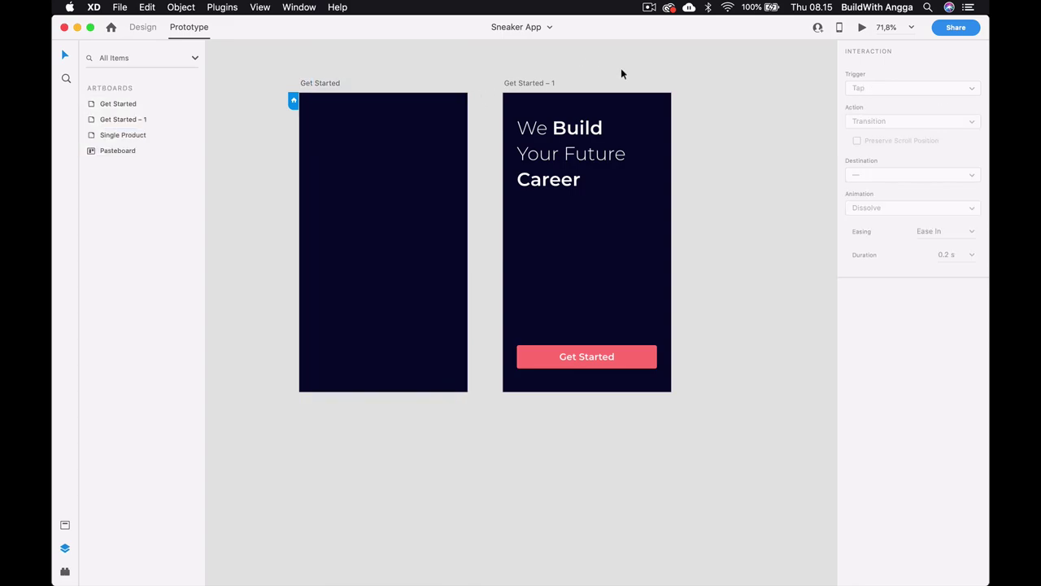
# Play the prototype preview twice to check the intro with the adjusted headline and button, and close it.
pyautogui.hscroll(10, 590, 65)
pyautogui.click(862, 28)
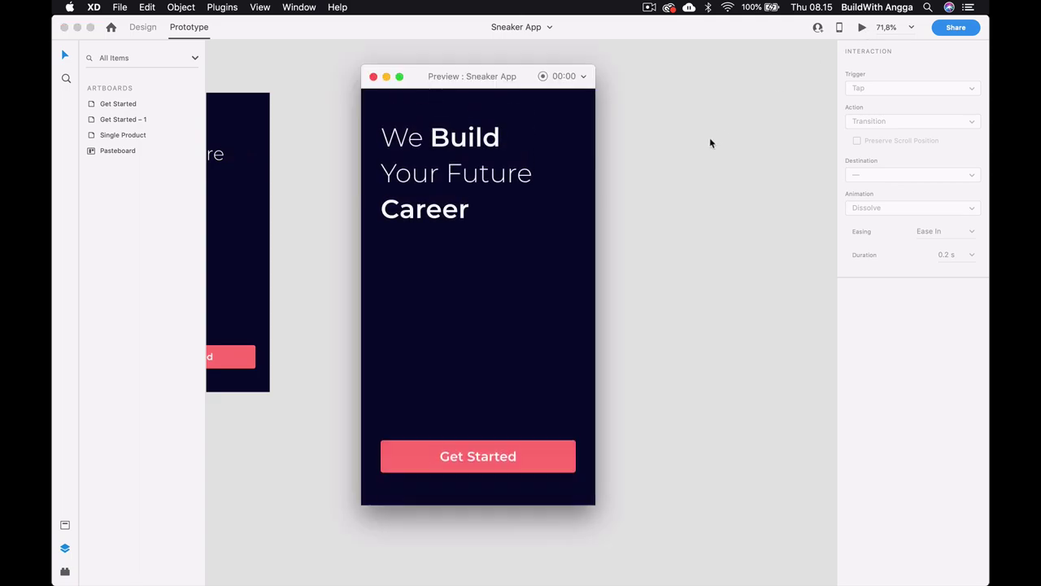
pyautogui.click(862, 28)
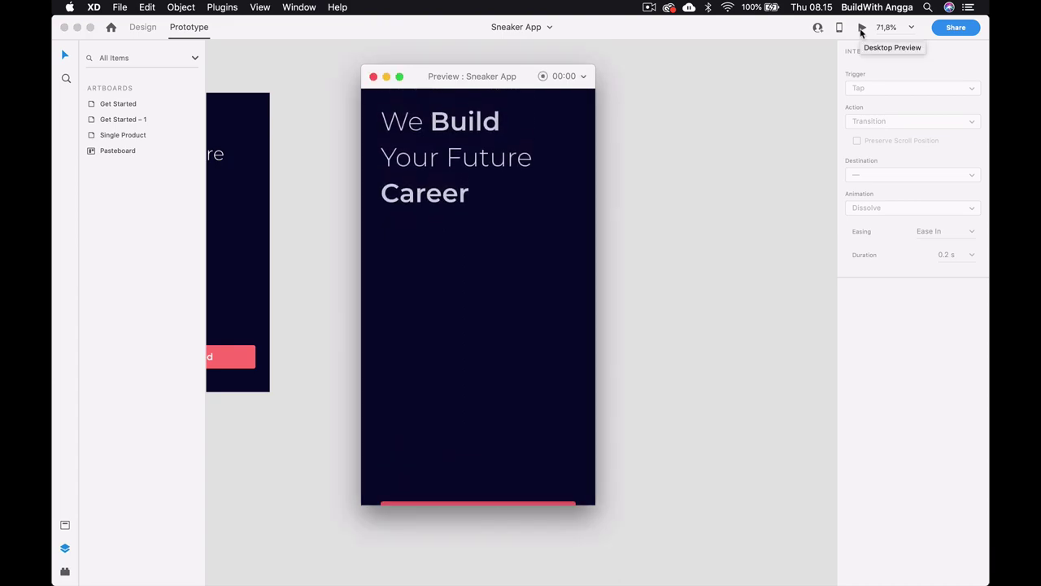
pyautogui.click(373, 76)
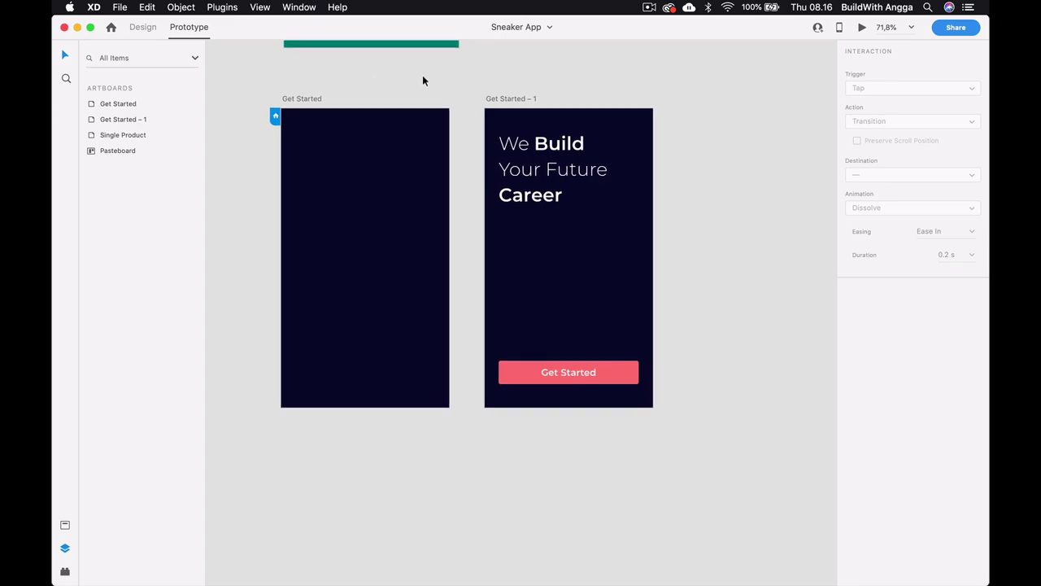
# Switch back to design mode and look over the Single Product artboard above the intro screens.
pyautogui.scroll(5, 444, 79)
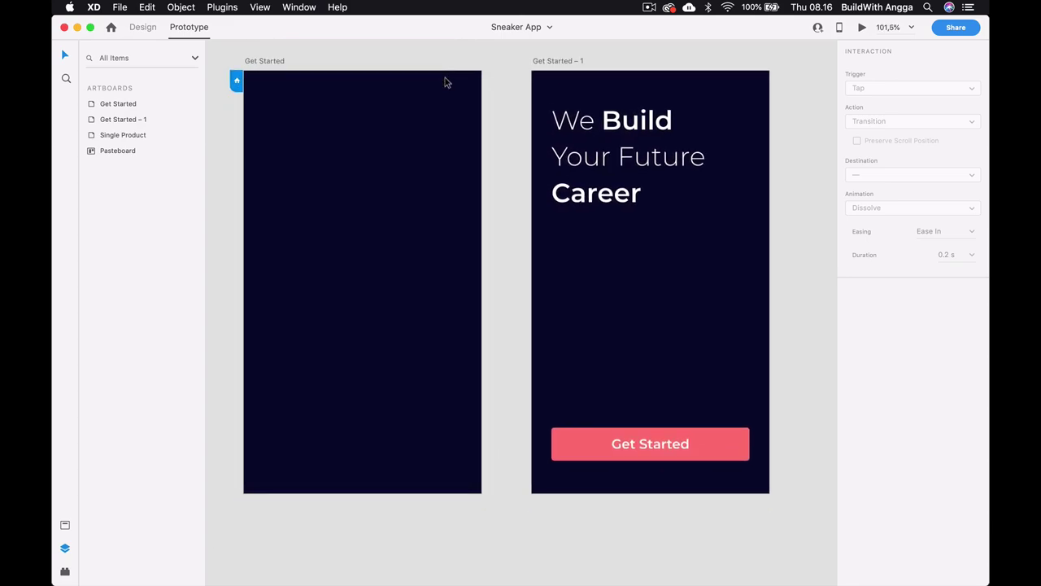
pyautogui.click(150, 36)
pyautogui.scroll(10, 452, 69)
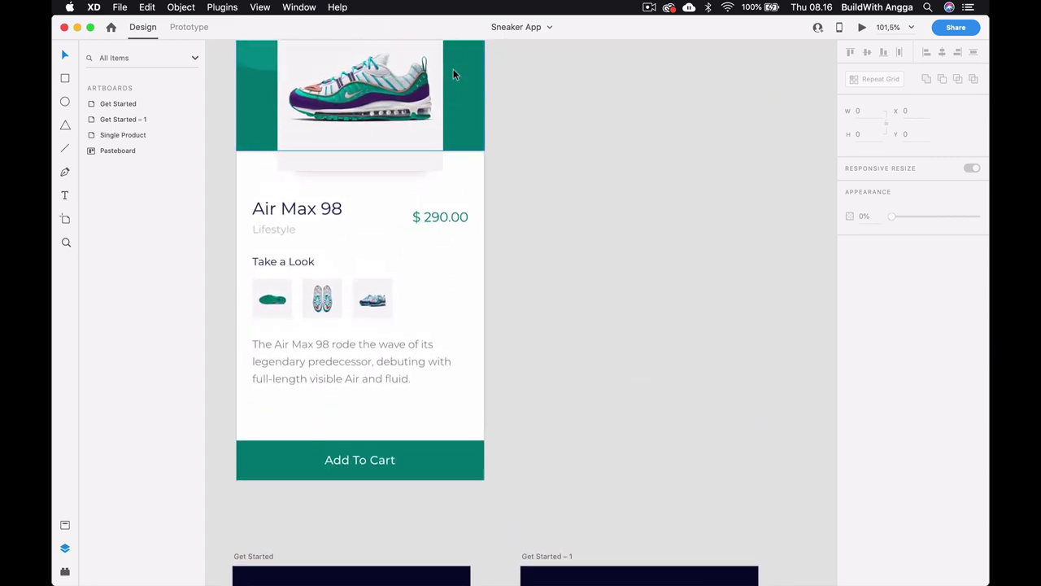
pyautogui.scroll(3, 454, 74)
pyautogui.scroll(-3, 496, 95)
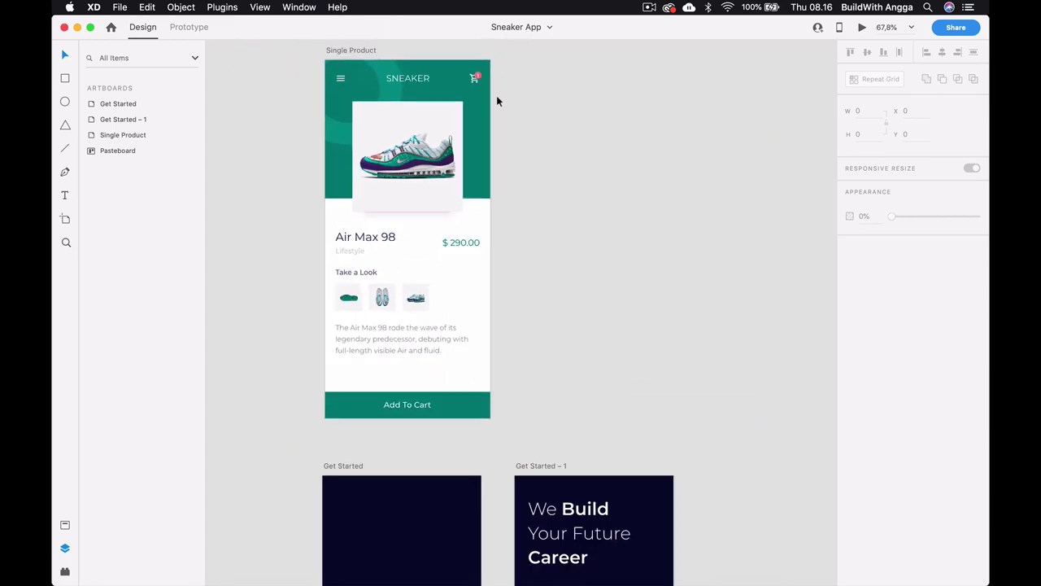
pyautogui.scroll(-2, 496, 95)
pyautogui.click(387, 79)
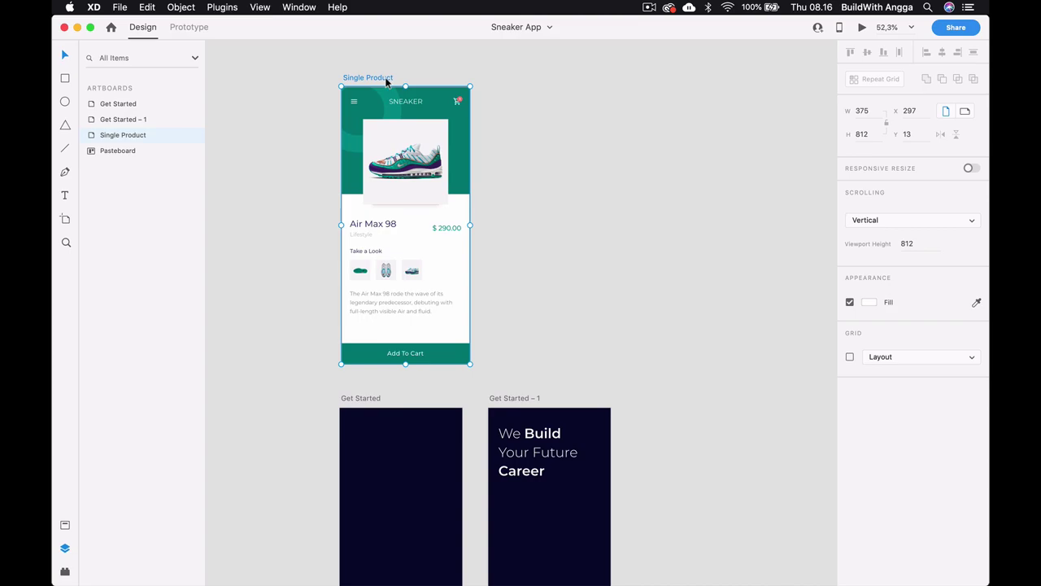
pyautogui.hscroll(2, 428, 70)
pyautogui.scroll(1, 428, 70)
pyautogui.click(471, 77)
pyautogui.hscroll(2, 472, 77)
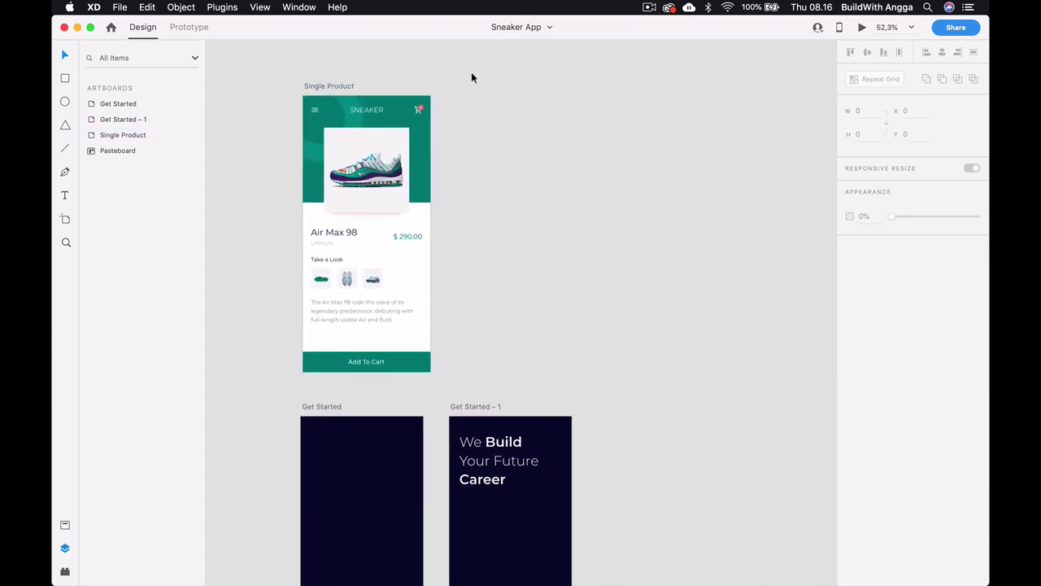
pyautogui.click(312, 87)
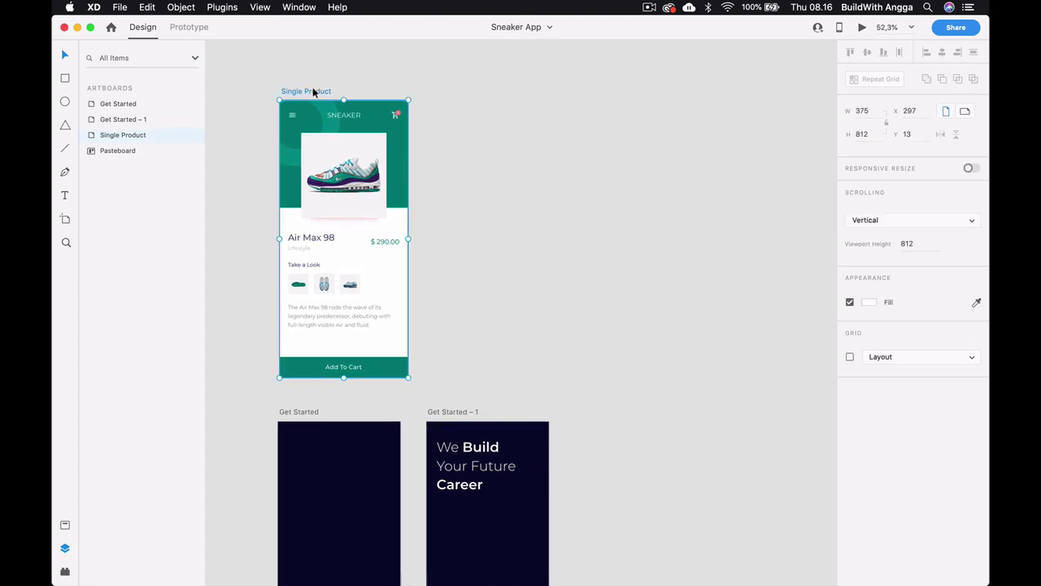
pyautogui.scroll(3, 313, 87)
pyautogui.click(532, 133)
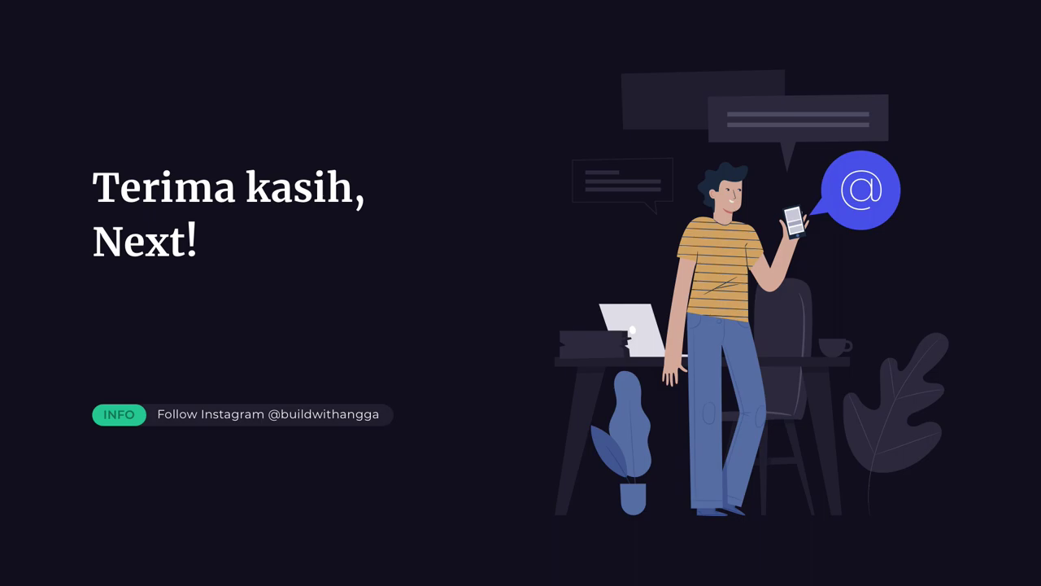